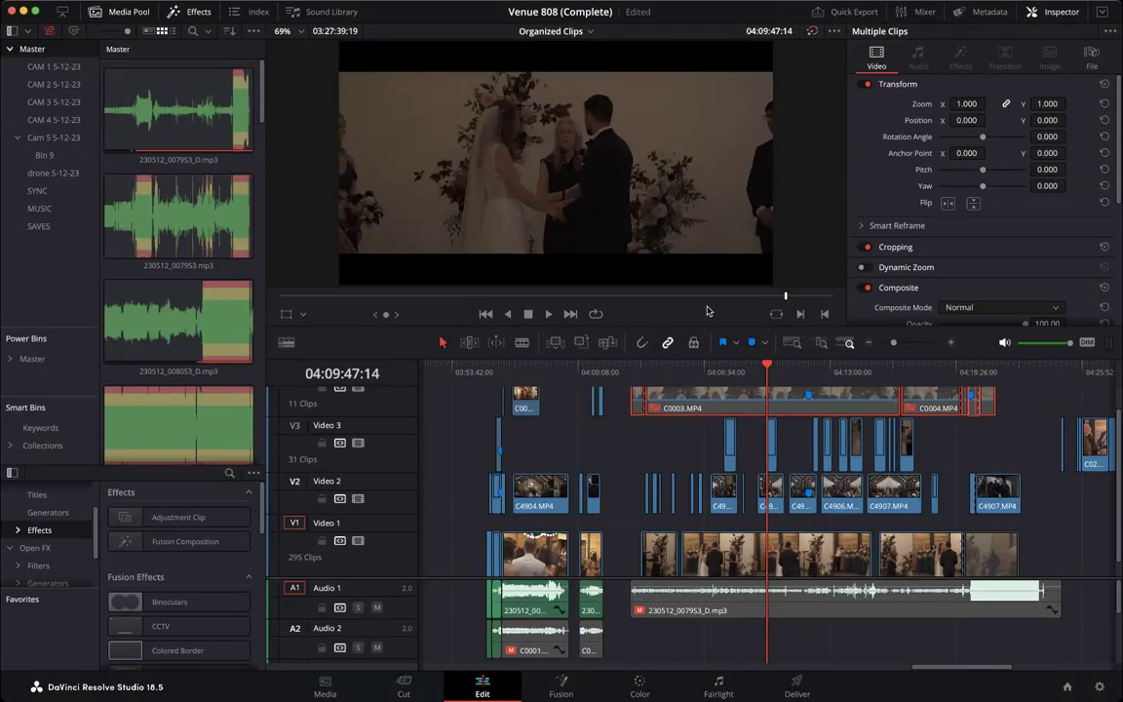
# At 04:04:55:21, re-enable the 230512_007953_D.mp3 clip, then select forward Video 1 clips and scrub ahead.
pyautogui.moveTo(769, 365); pyautogui.dragTo(681, 380)
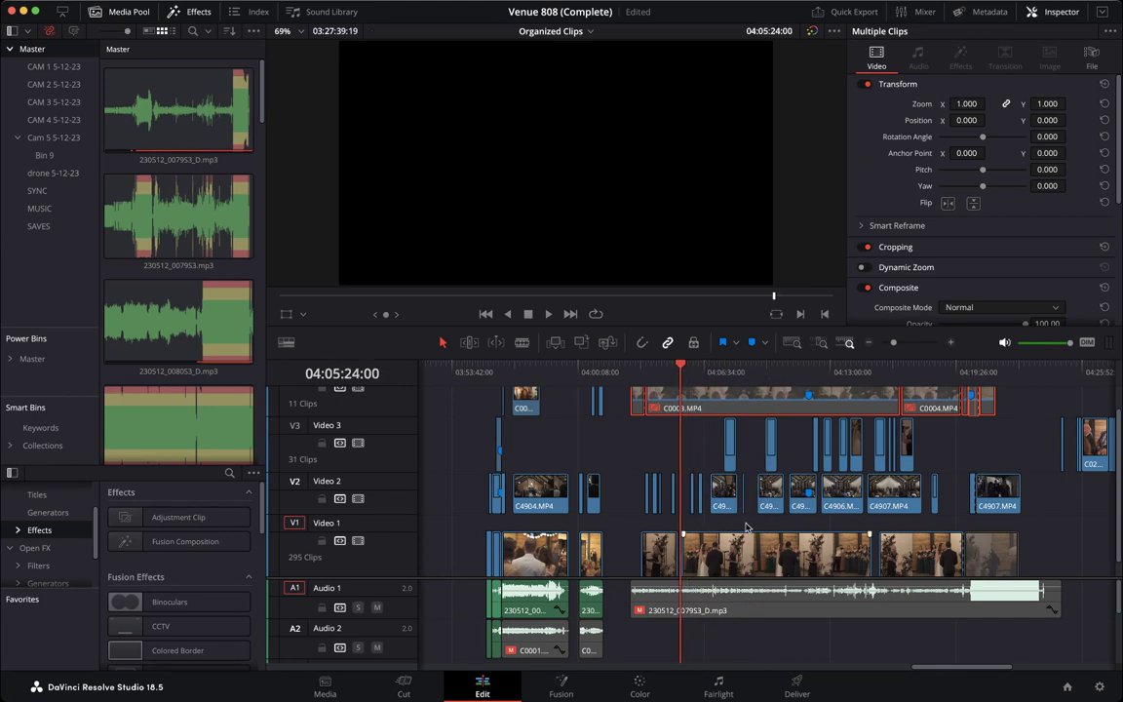
pyautogui.scroll(-1, 753, 529)
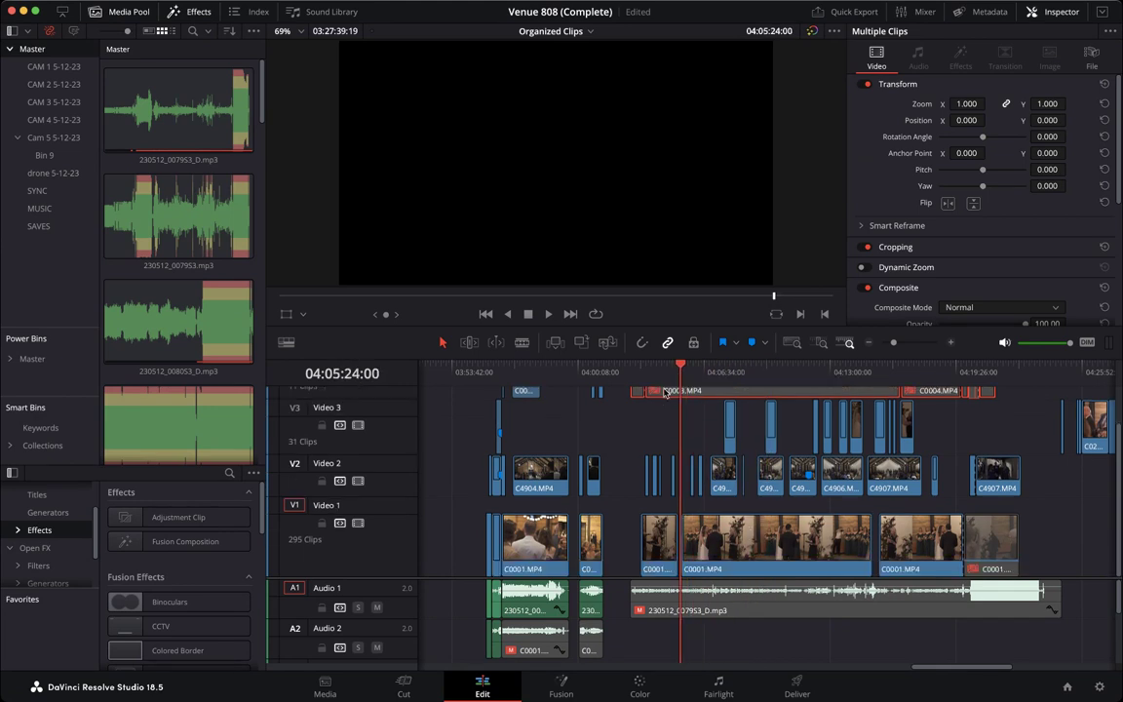
pyautogui.moveTo(680, 368); pyautogui.dragTo(671, 518)
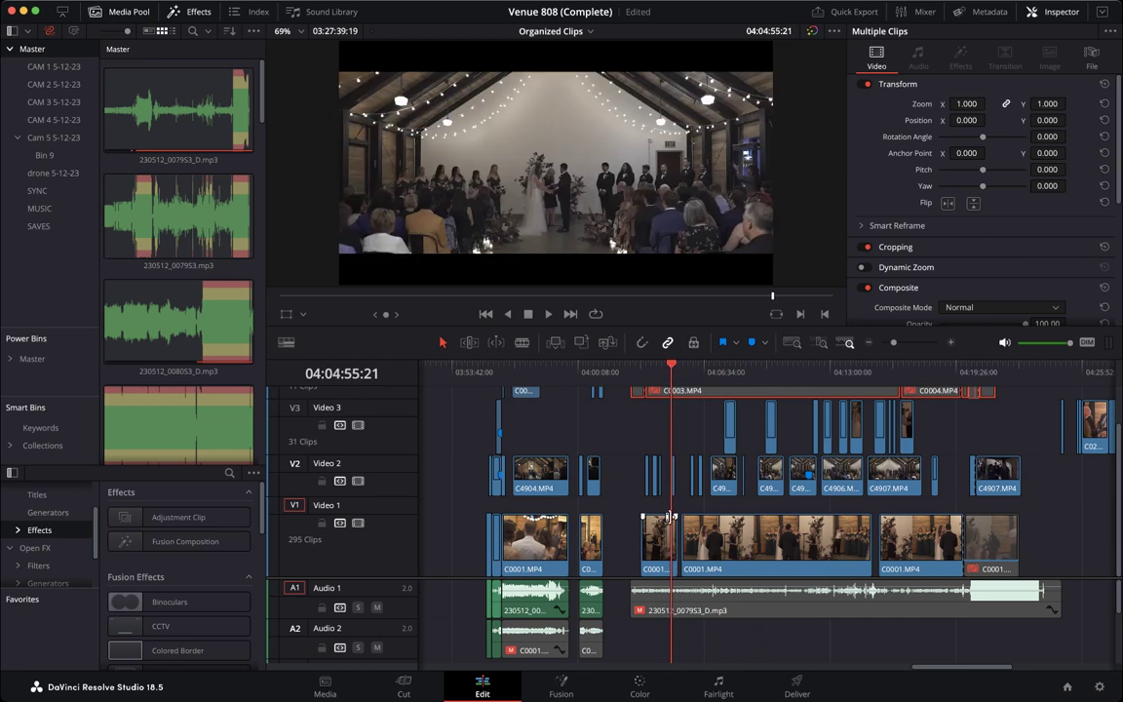
pyautogui.click(774, 615)
pyautogui.press('d')
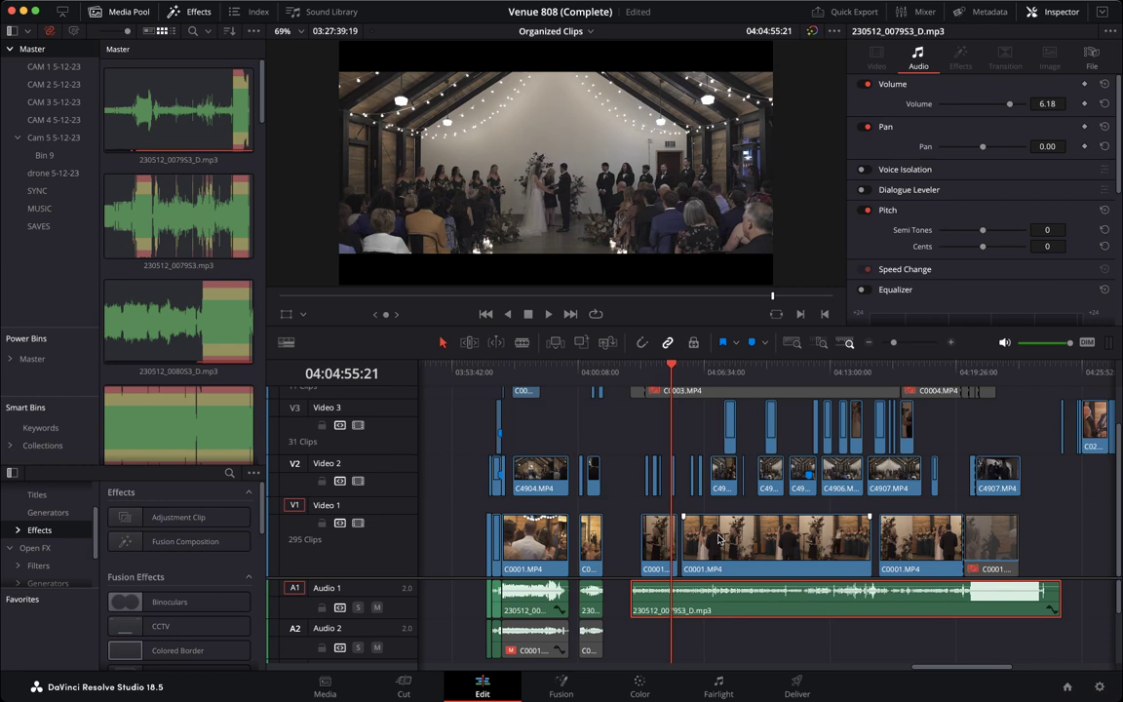
pyautogui.press('y')
pyautogui.moveTo(642, 372); pyautogui.dragTo(999, 377)
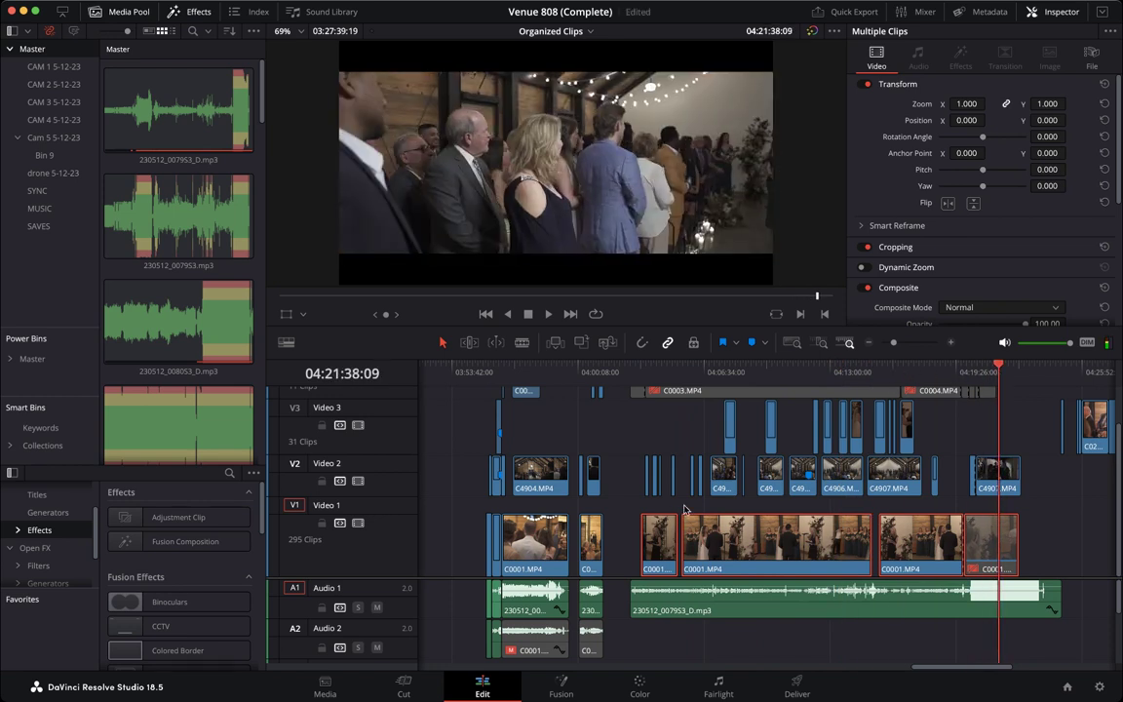
pyautogui.moveTo(942, 419); pyautogui.dragTo(633, 466)
pyautogui.moveTo(965, 413); pyautogui.dragTo(716, 434)
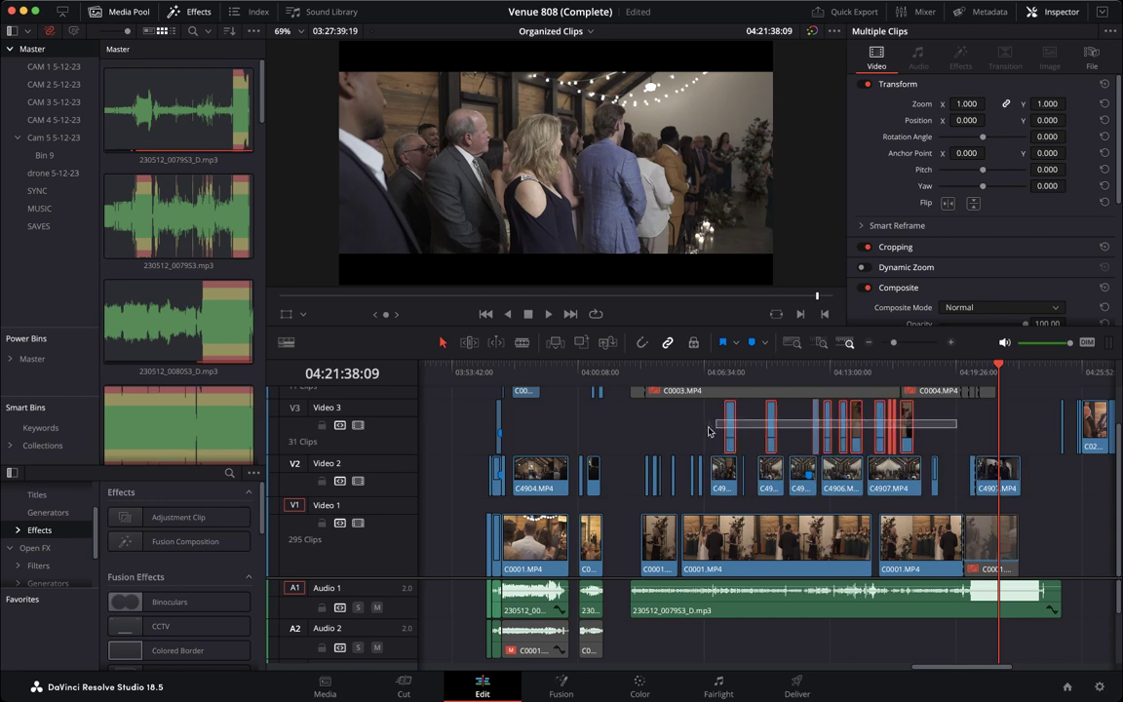
pyautogui.scroll(2, 953, 406)
pyautogui.moveTo(1021, 401); pyautogui.dragTo(565, 388)
pyautogui.scroll(-1, 761, 523)
pyautogui.scroll(-1, 770, 541)
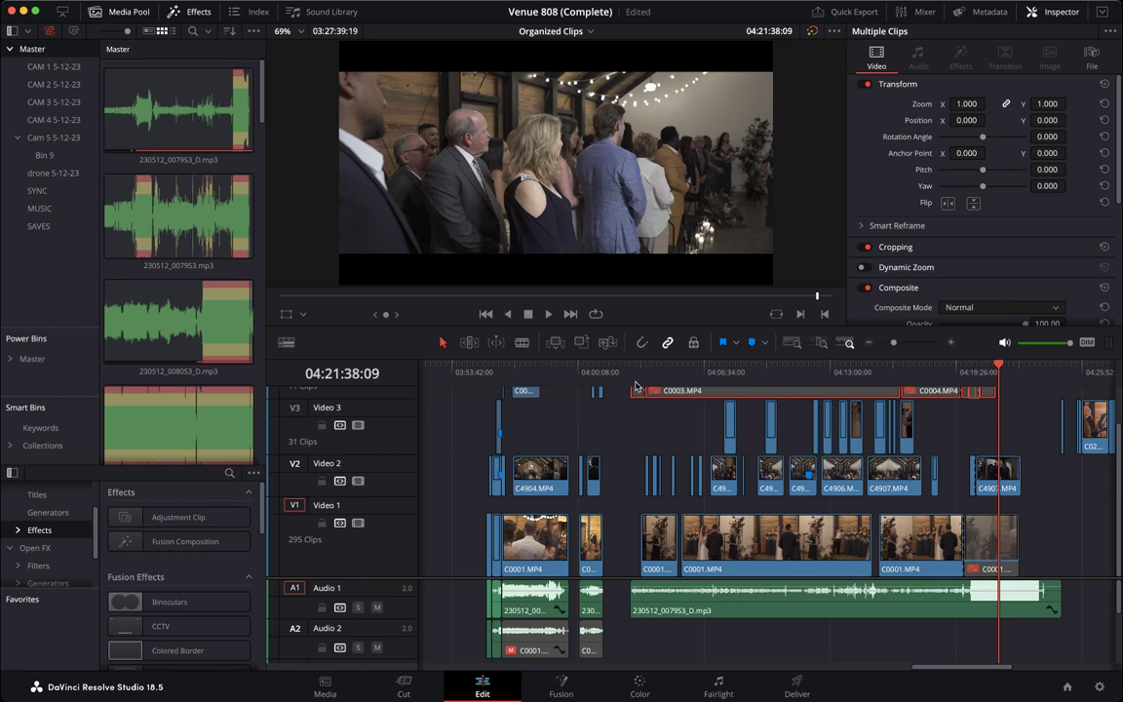
pyautogui.hscroll(3, 1042, 391)
pyautogui.hscroll(-3, 716, 429)
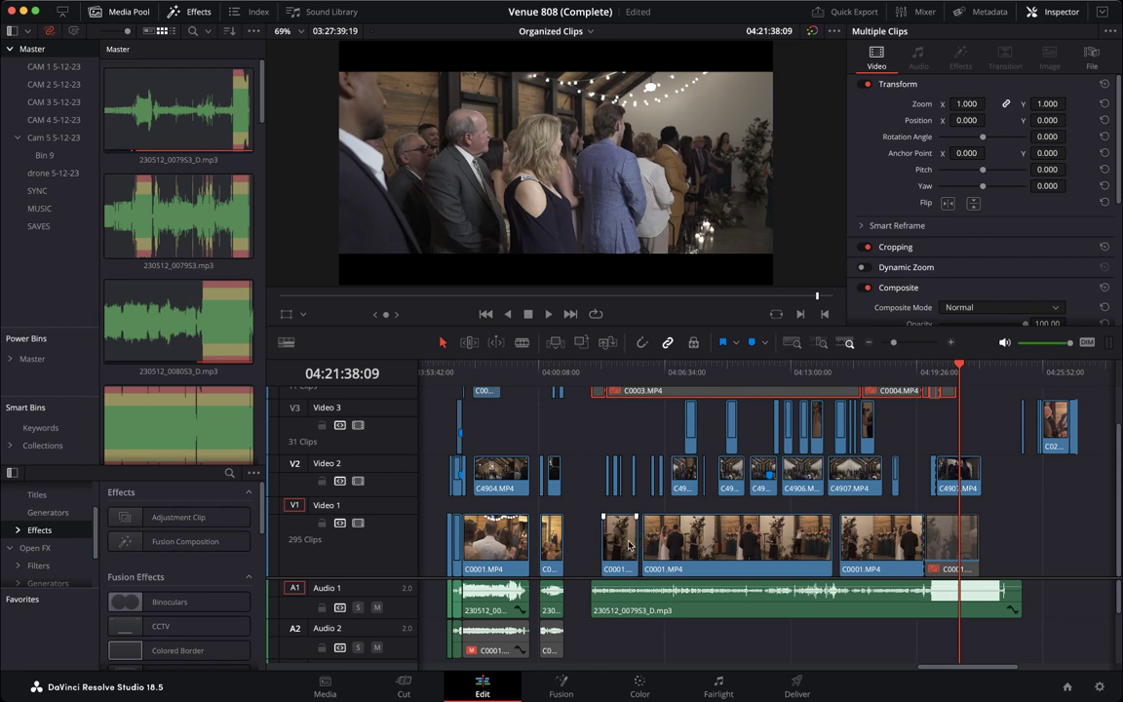
# Disable the Video 2 camera clips across the ceremony.
pyautogui.moveTo(604, 373); pyautogui.dragTo(617, 379)
pyautogui.moveTo(984, 467); pyautogui.dragTo(597, 445)
pyautogui.press('d')
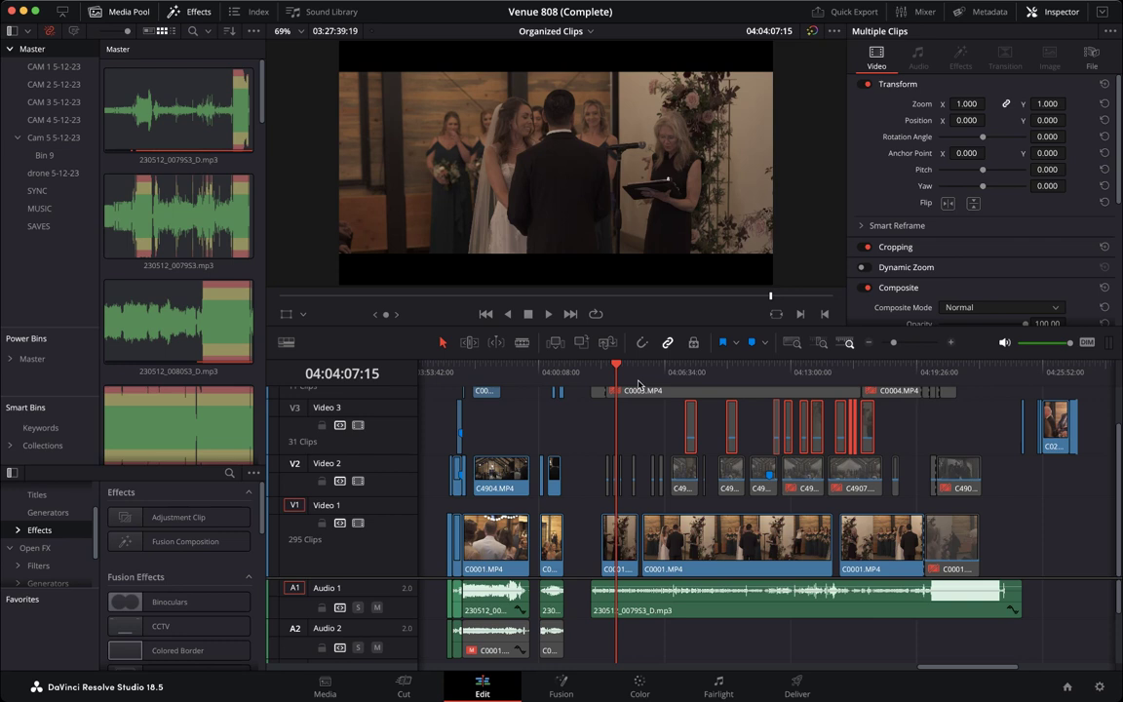
# Review the final C0001.MP4 clip on Video 1 near 04:15:02 and disable it.
pyautogui.moveTo(625, 375); pyautogui.dragTo(632, 375)
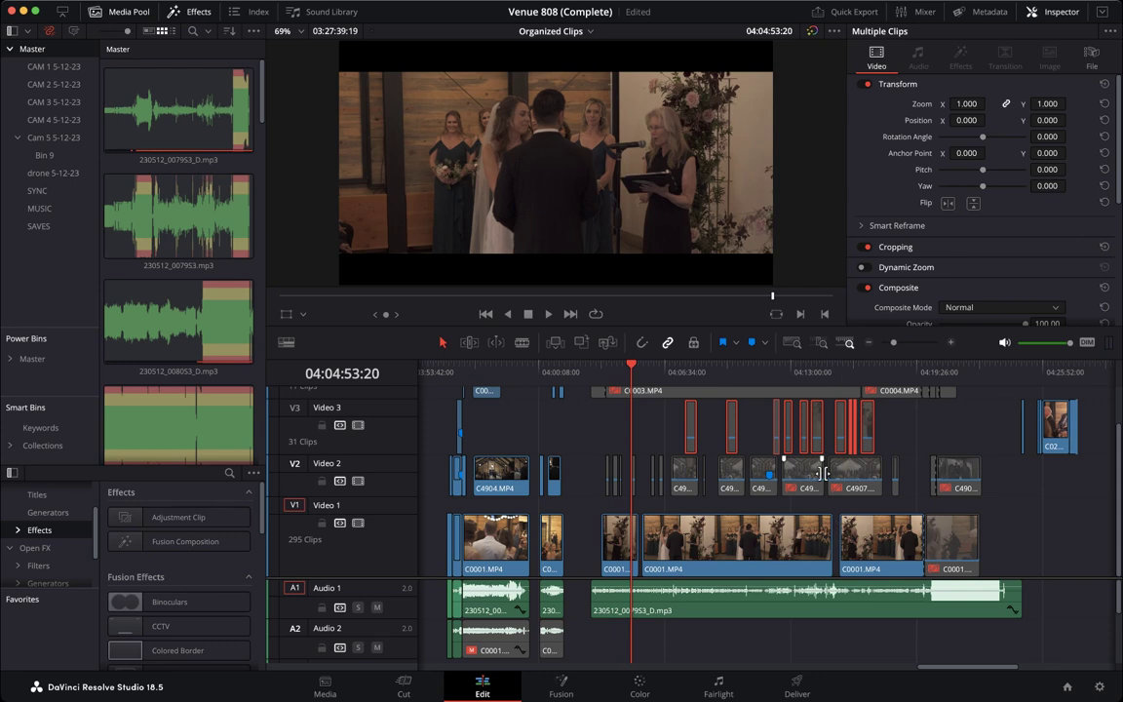
pyautogui.moveTo(826, 375); pyautogui.dragTo(830, 374)
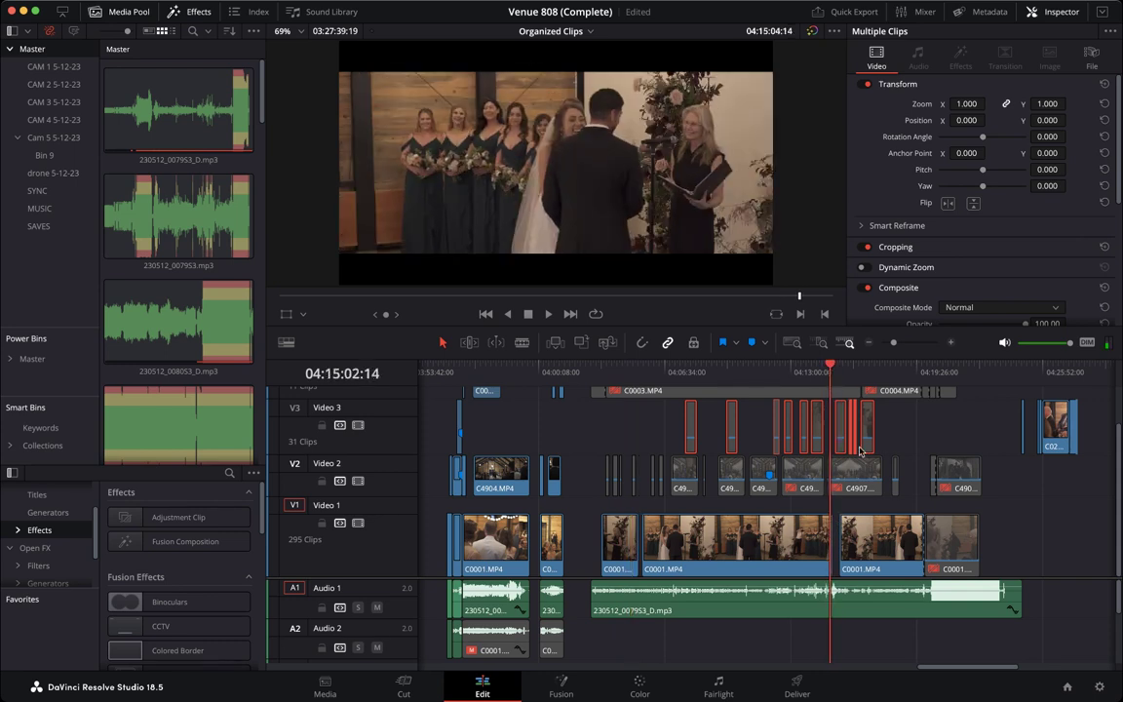
pyautogui.click(944, 540)
pyautogui.press('Down')
pyautogui.press('Down')
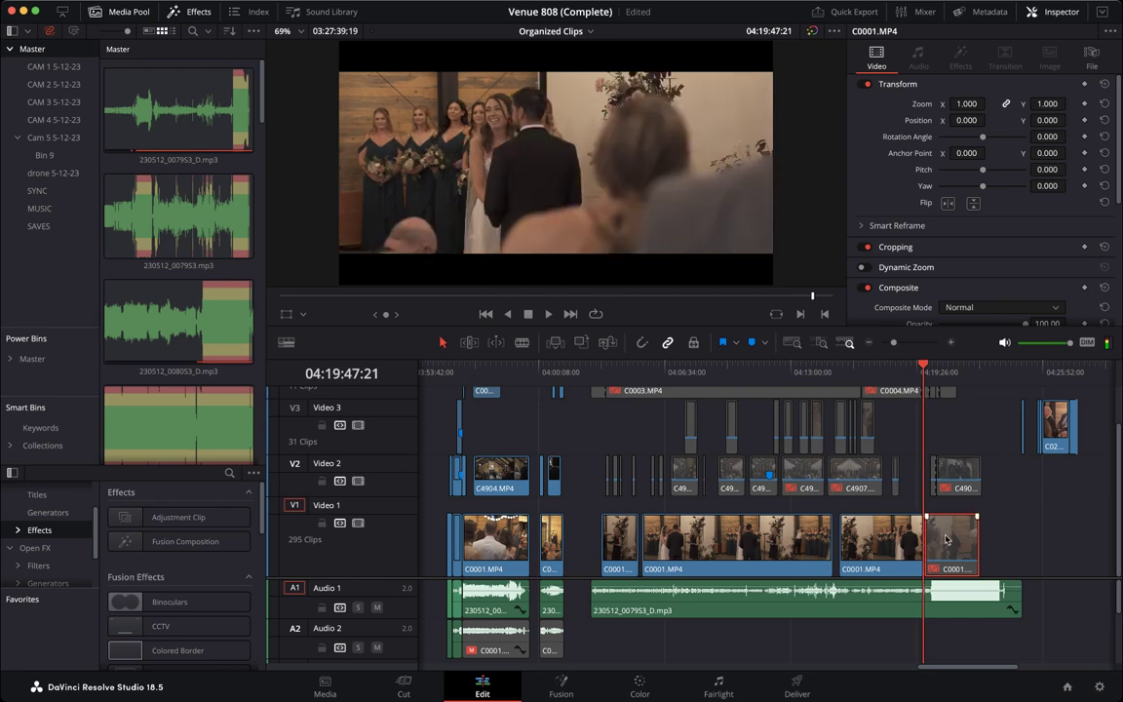
pyautogui.moveTo(924, 372); pyautogui.dragTo(945, 371)
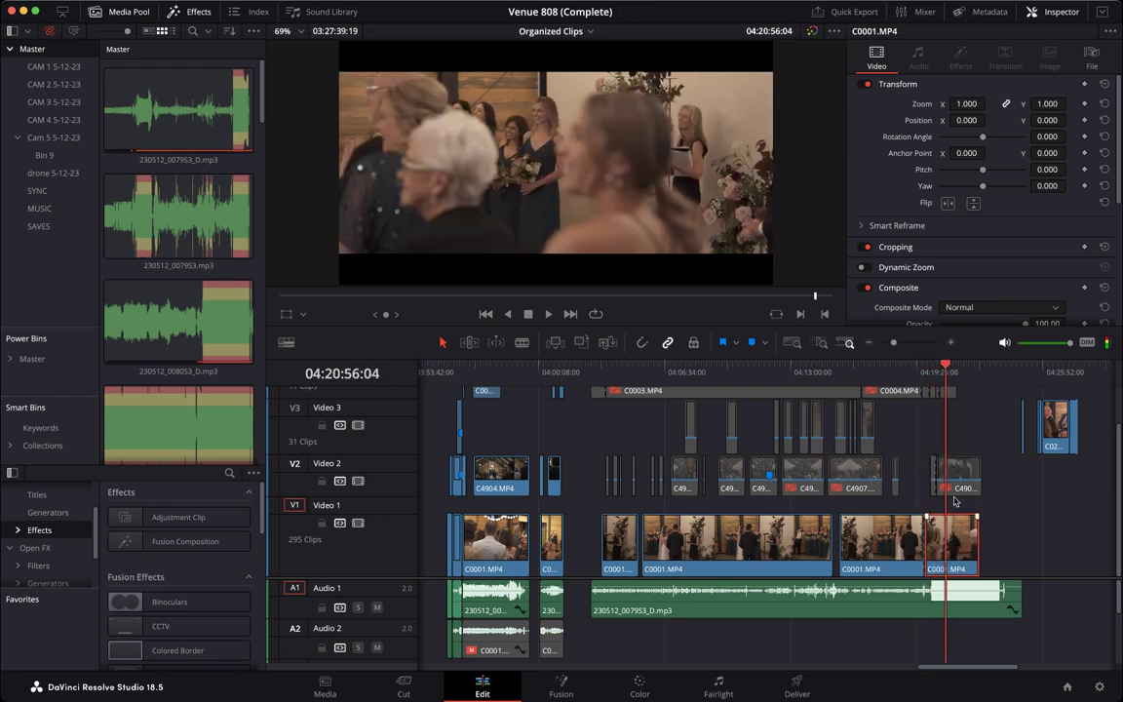
pyautogui.press('space')
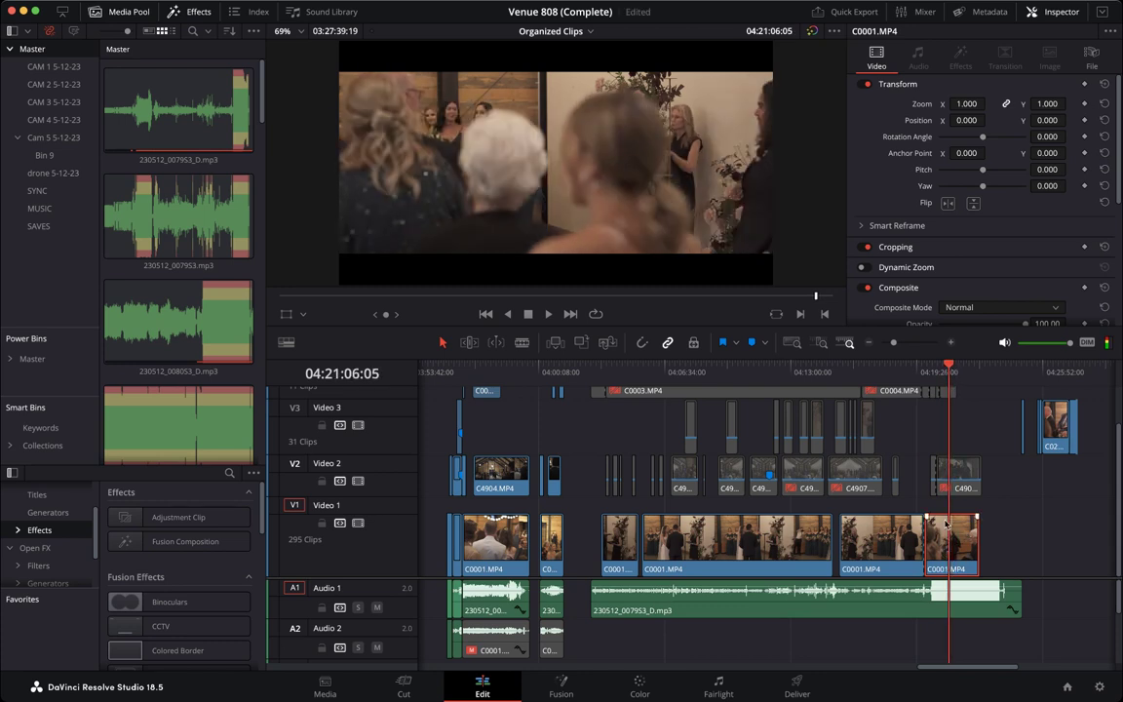
pyautogui.press('d')
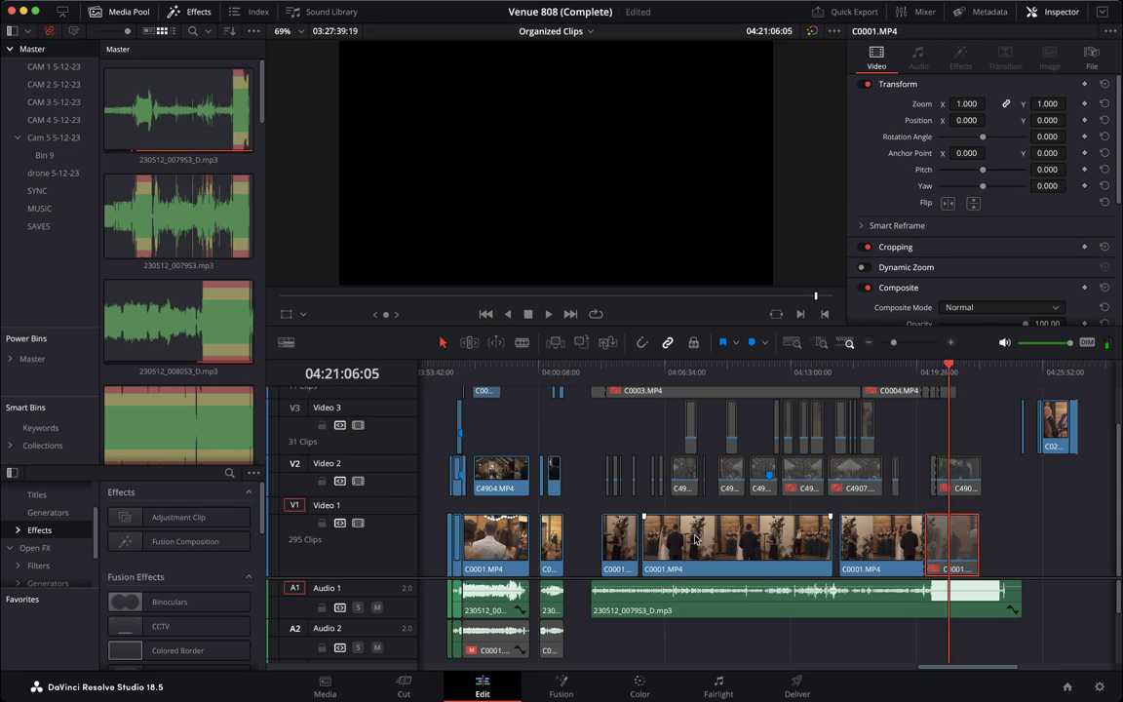
# Re-enable the Video 2 clips, then select the Video 3 clips and scrub to 04:09:53:05.
pyautogui.moveTo(987, 475); pyautogui.dragTo(599, 415)
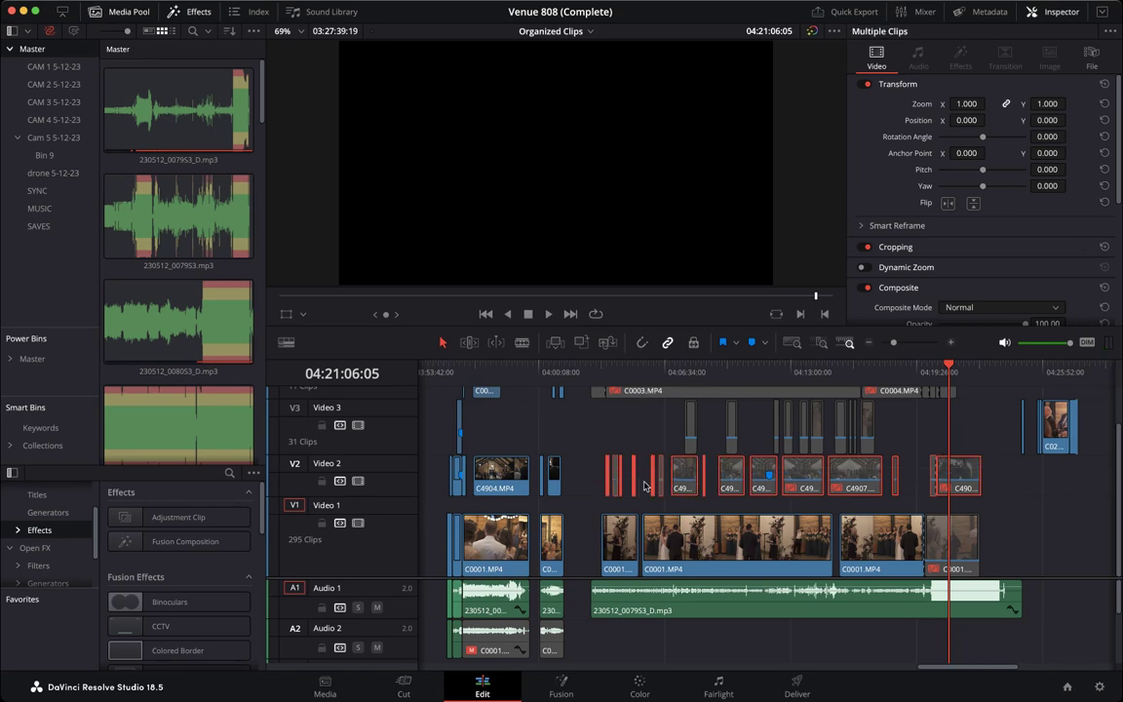
pyautogui.press('d')
pyautogui.moveTo(606, 380); pyautogui.dragTo(949, 379)
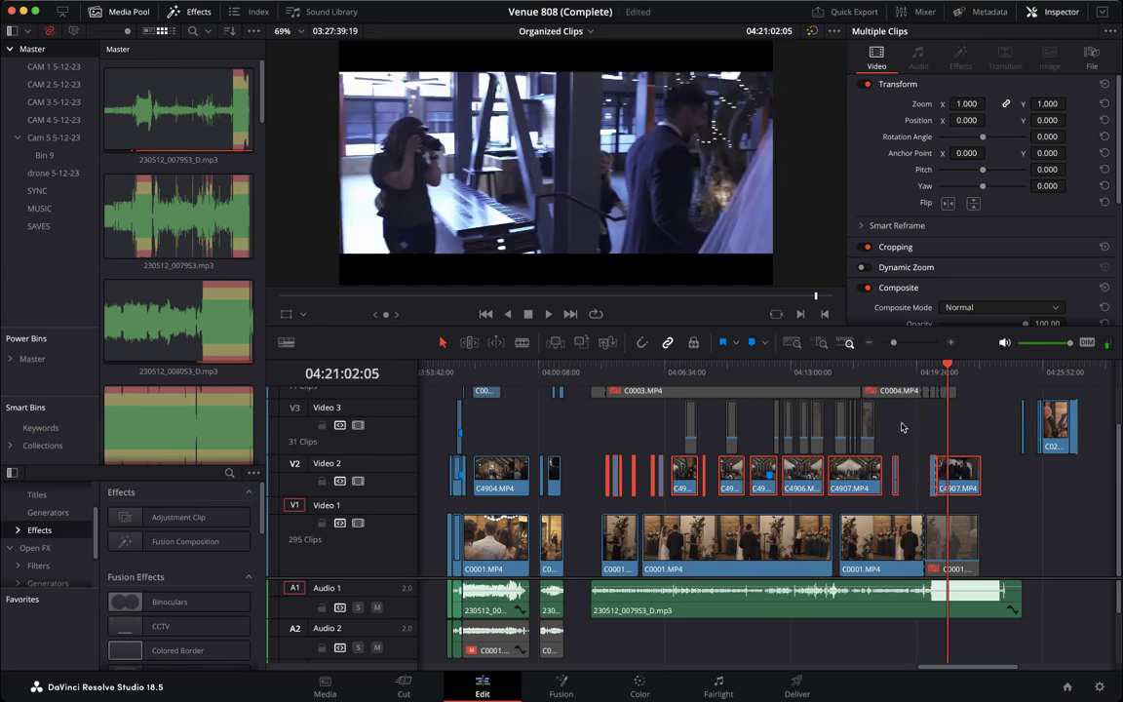
pyautogui.moveTo(898, 426); pyautogui.dragTo(717, 432)
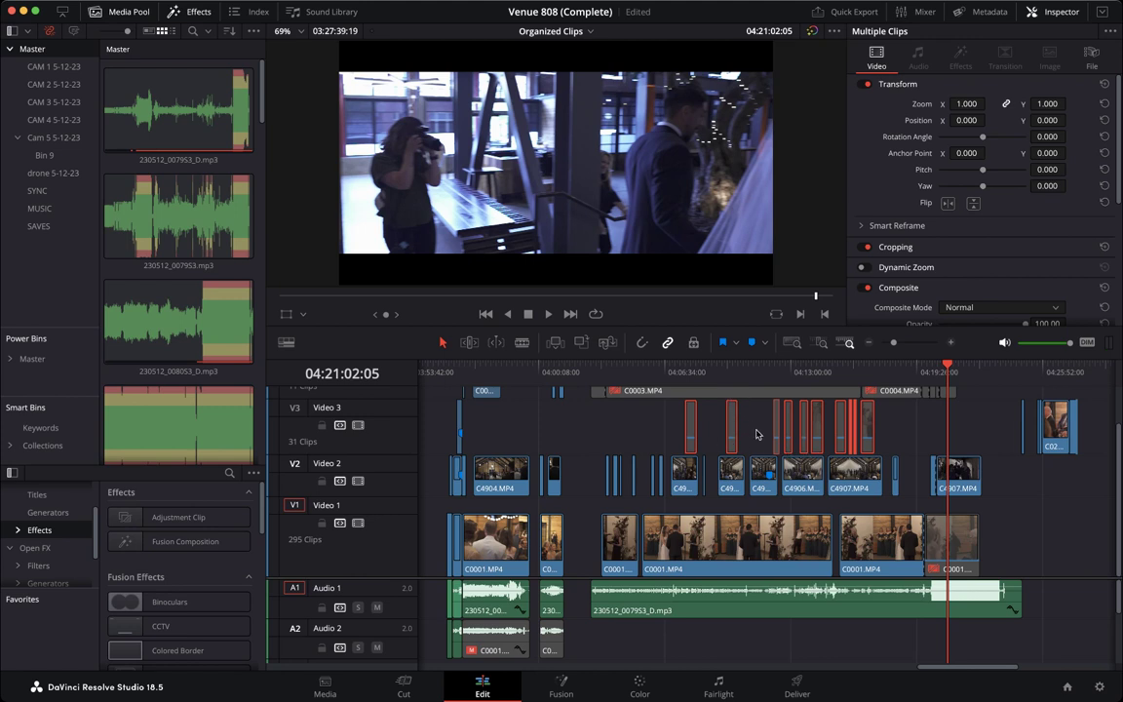
pyautogui.click(687, 372)
pyautogui.moveTo(685, 365); pyautogui.dragTo(865, 367)
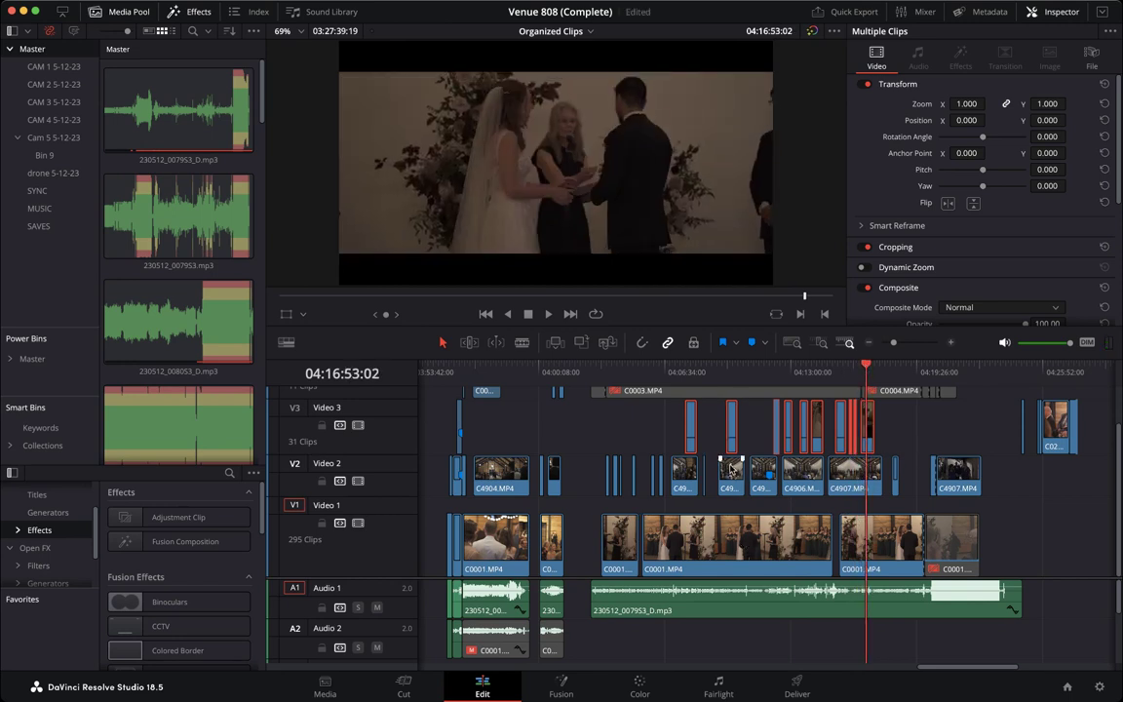
# Select the Video 4 clips including C0003 and C0004, scrub ahead and zoom in around 04:19.
pyautogui.scroll(1, 730, 469)
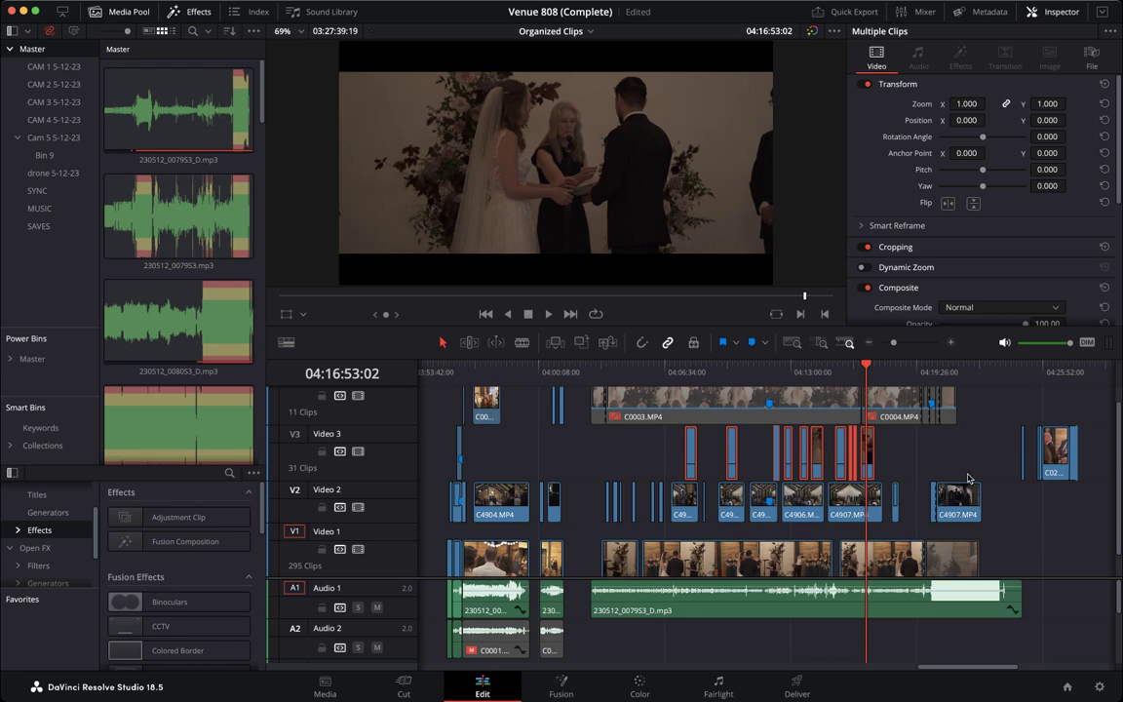
pyautogui.hscroll(-3, 941, 476)
pyautogui.scroll(1, 752, 471)
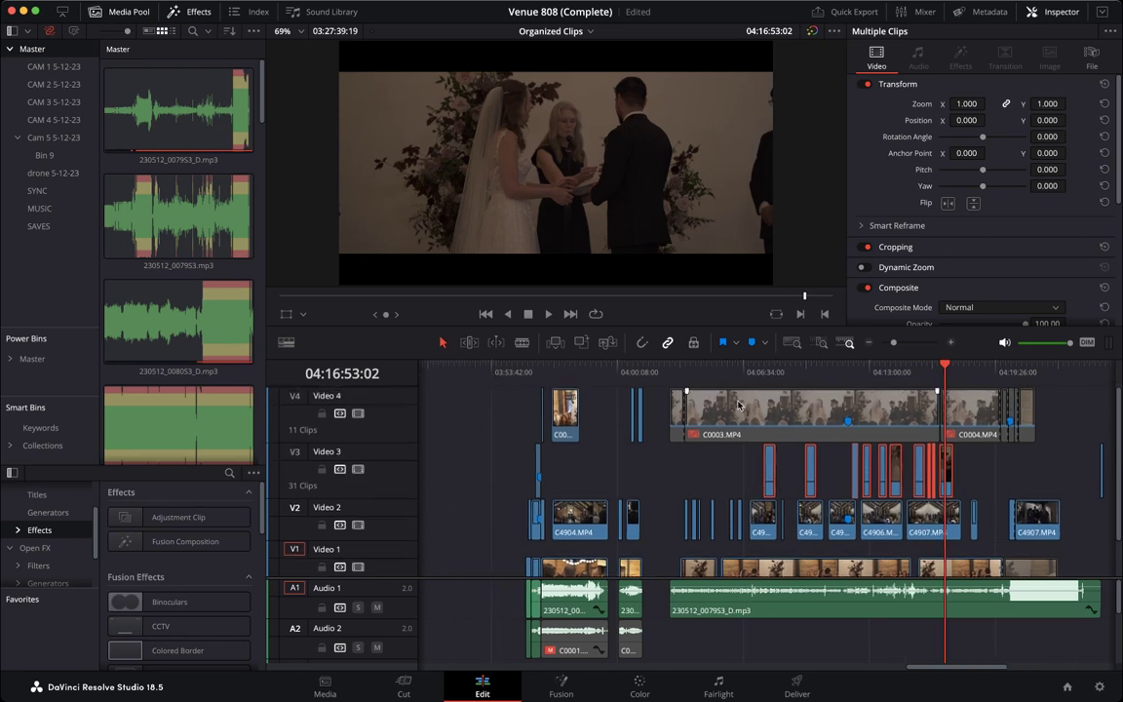
pyautogui.click(678, 373)
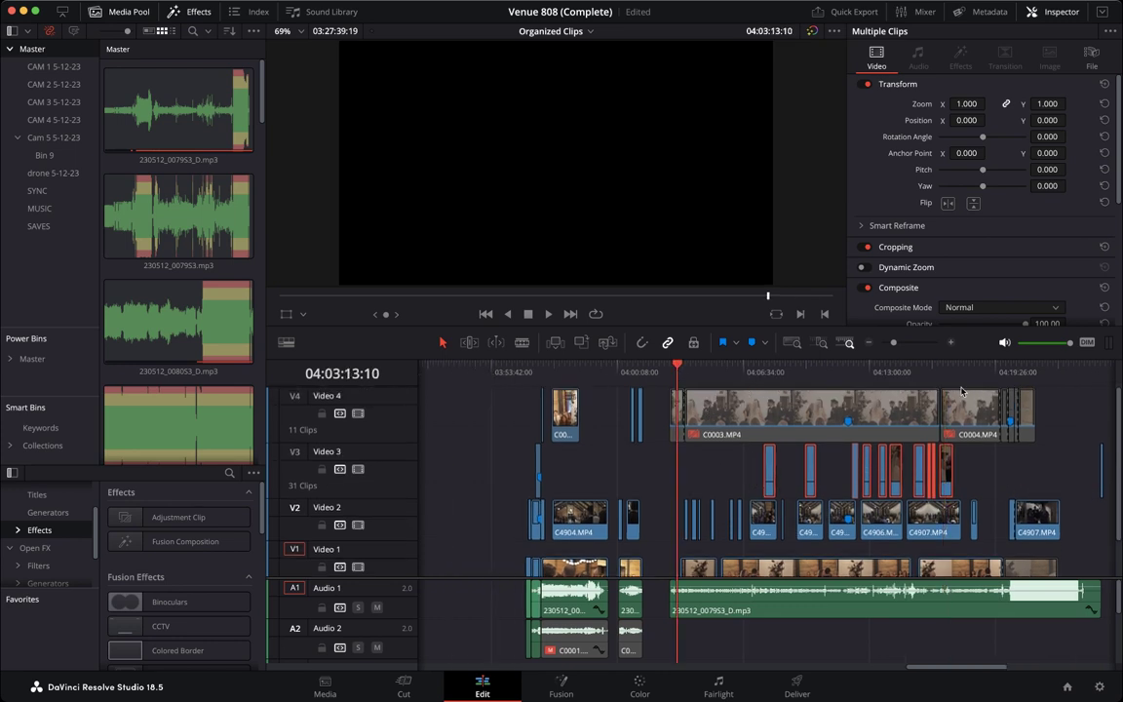
pyautogui.moveTo(1061, 404); pyautogui.dragTo(665, 417)
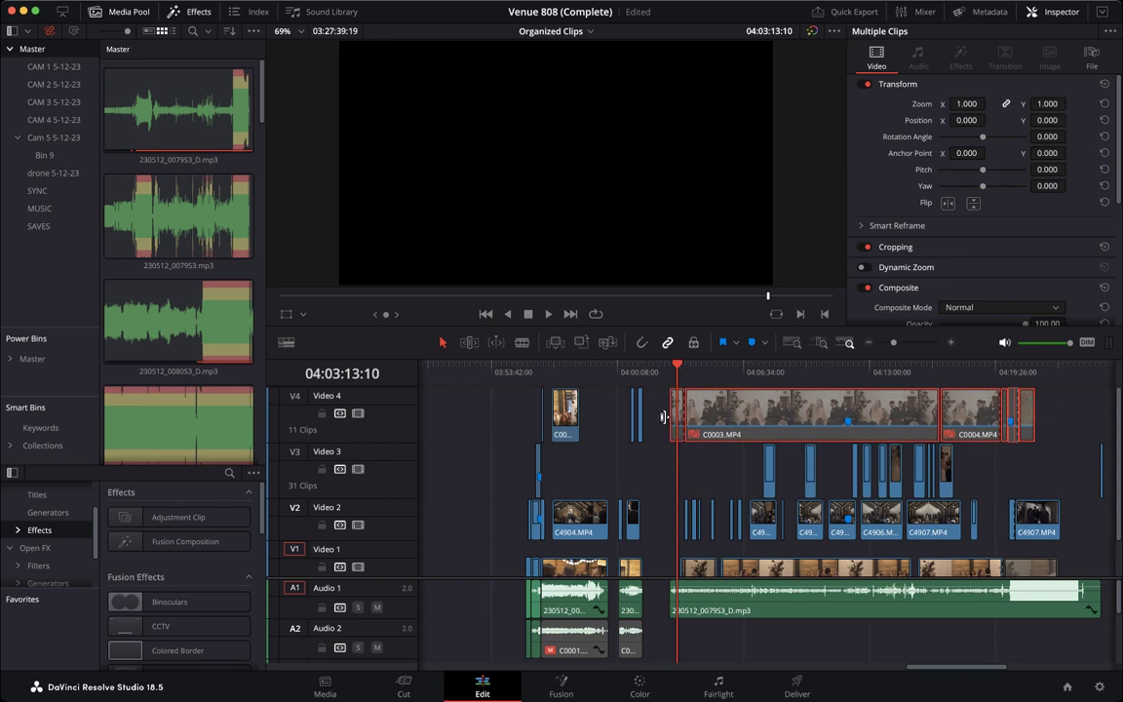
pyautogui.moveTo(678, 369); pyautogui.dragTo(1003, 363)
pyautogui.press('super+equal')
pyautogui.press('super+equal')
pyautogui.press('super+equal')
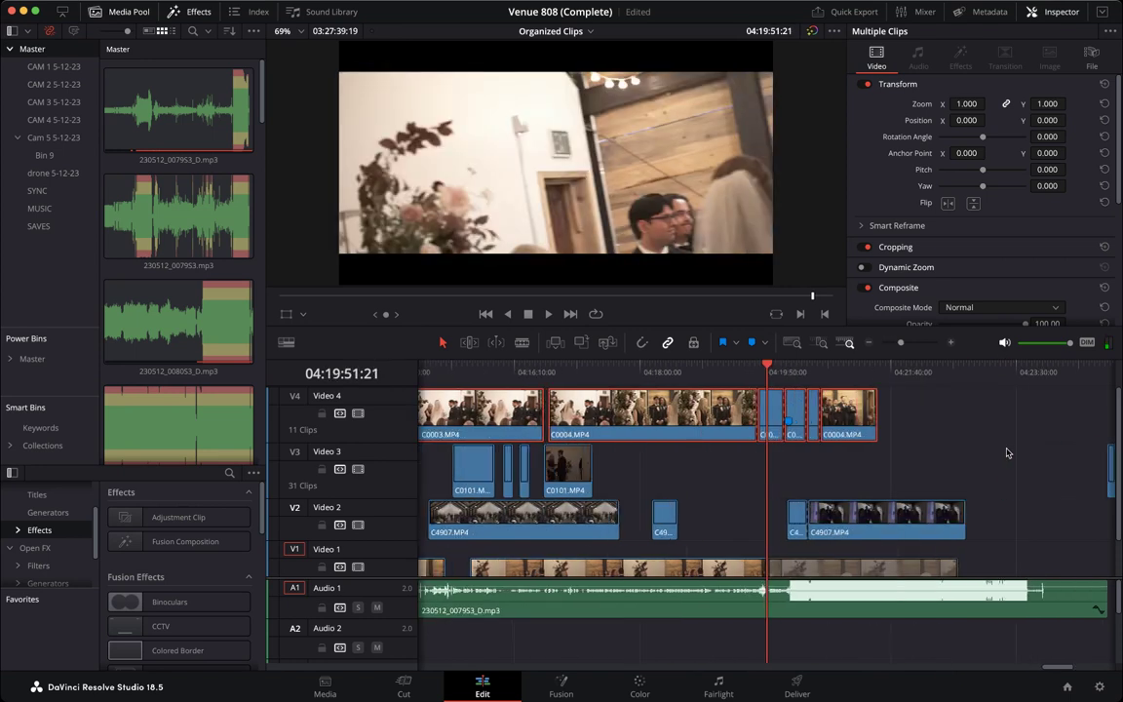
# Delete the single C0004.MP4 clip on Video 4 near 04:19:40, leaving a gap.
pyautogui.click(736, 371)
pyautogui.moveTo(736, 372); pyautogui.dragTo(796, 377)
pyautogui.click(771, 414)
pyautogui.press('Delete')
# Scrub through the following C0004 and groomsmen shots, then zoom the timeline out.
pyautogui.scroll(-2, 754, 489)
pyautogui.scroll(2, 756, 493)
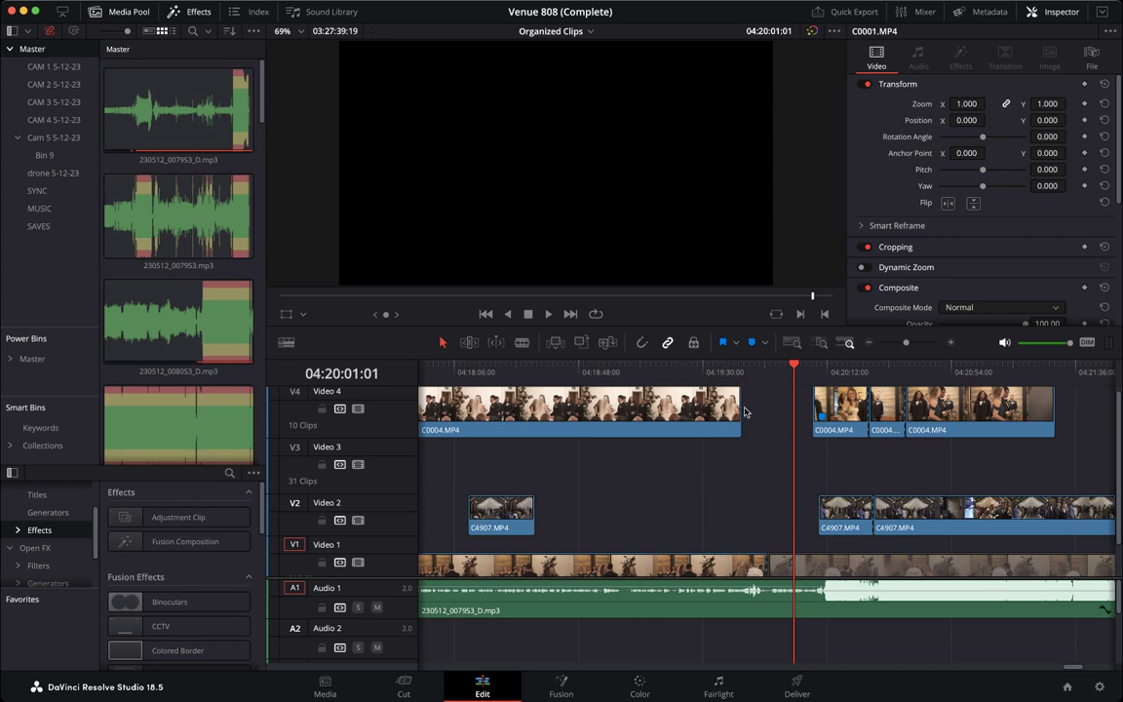
pyautogui.moveTo(799, 367); pyautogui.dragTo(905, 364)
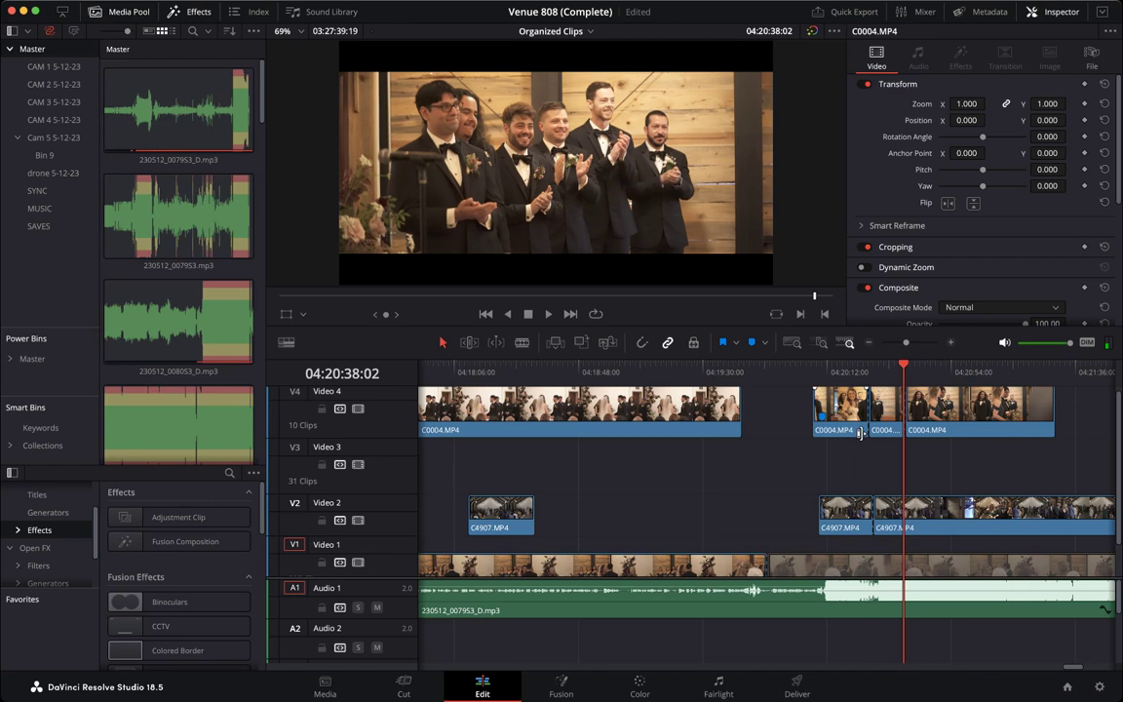
pyautogui.moveTo(901, 365); pyautogui.dragTo(888, 398)
pyautogui.click(897, 374)
pyautogui.moveTo(901, 368); pyautogui.dragTo(1033, 366)
pyautogui.scroll(-6, 651, 507)
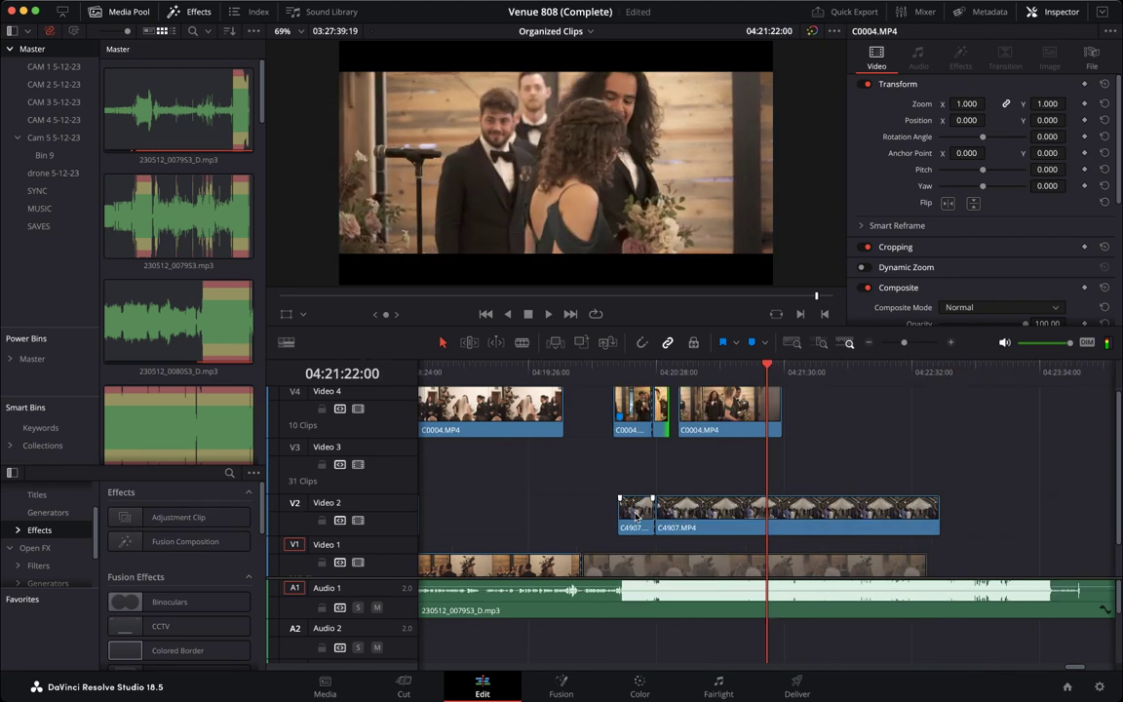
pyautogui.scroll(-3, 639, 517)
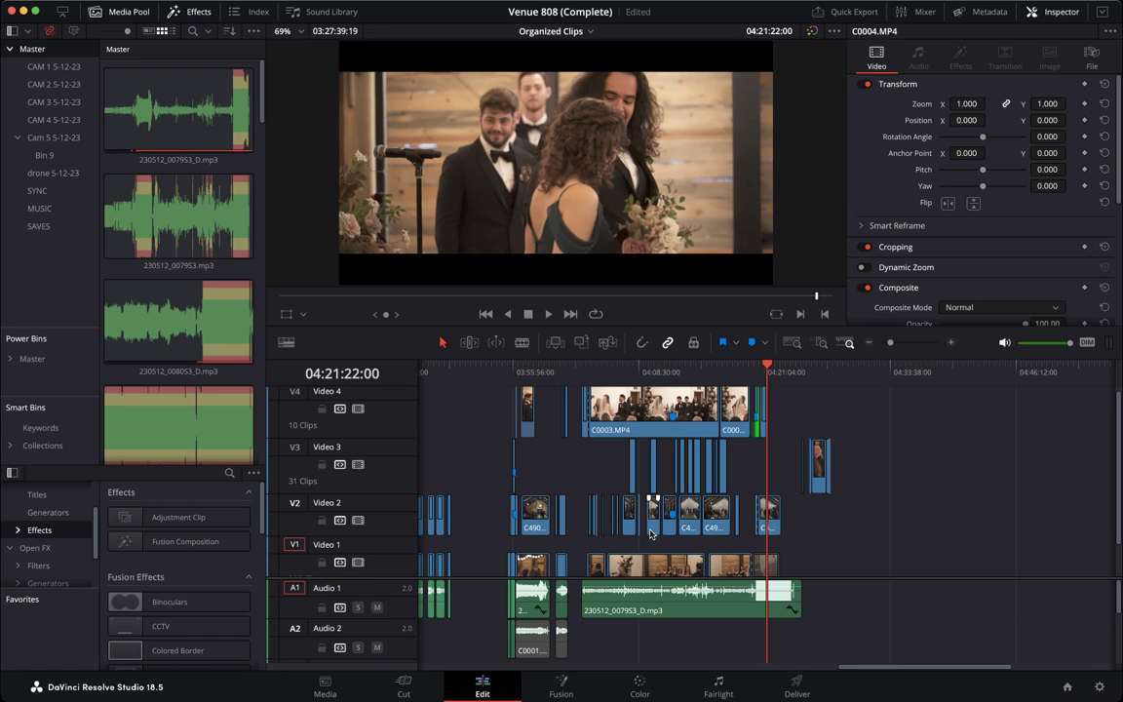
# Select the long C0003.MP4 clip on Video 4 and set the playhead to 04:05:16:21.
pyautogui.click(584, 370)
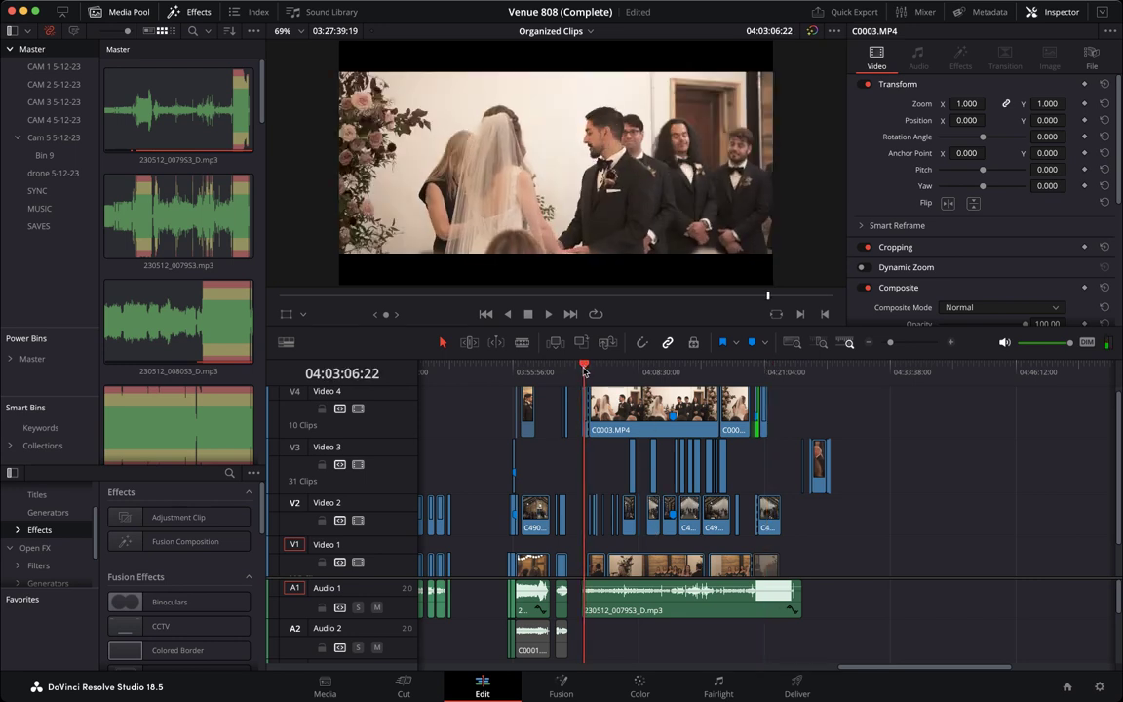
pyautogui.click(604, 368)
pyautogui.click(617, 370)
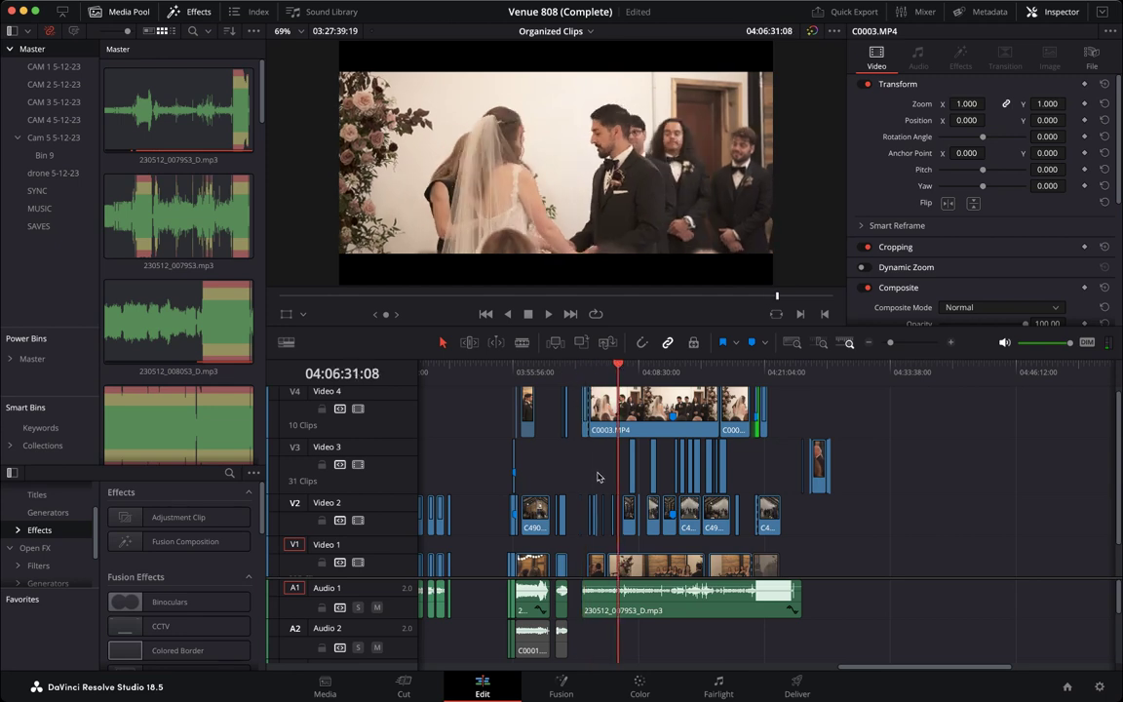
pyautogui.scroll(5, 624, 478)
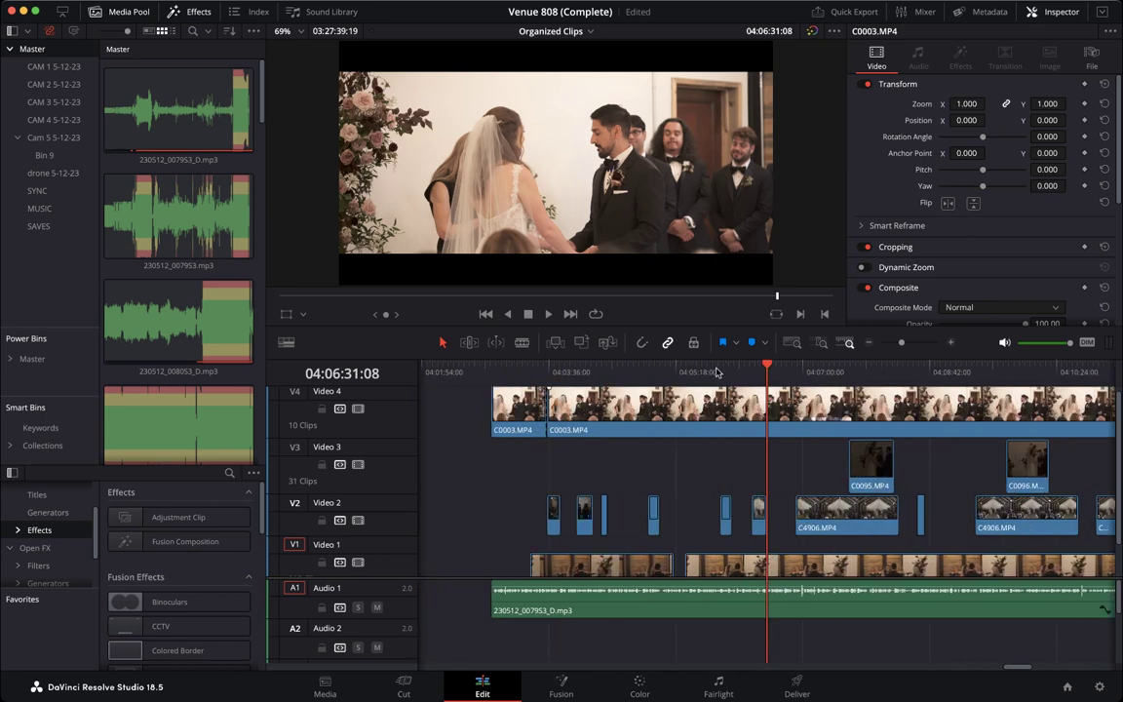
pyautogui.click(718, 373)
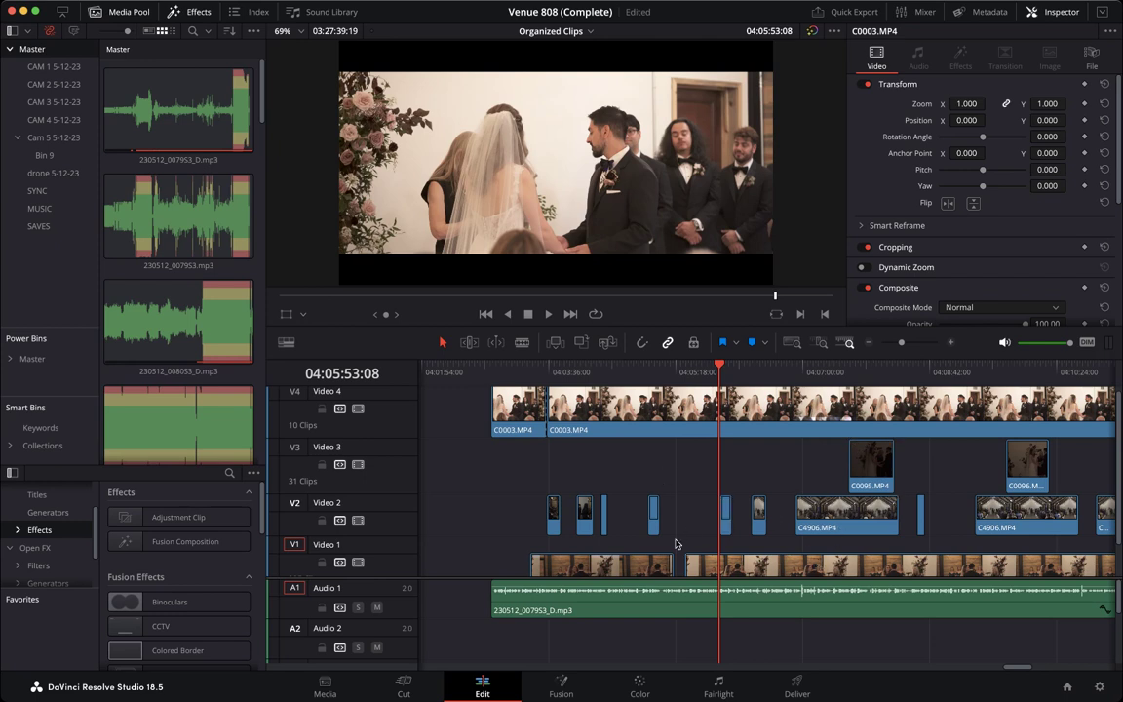
pyautogui.scroll(-1, 677, 543)
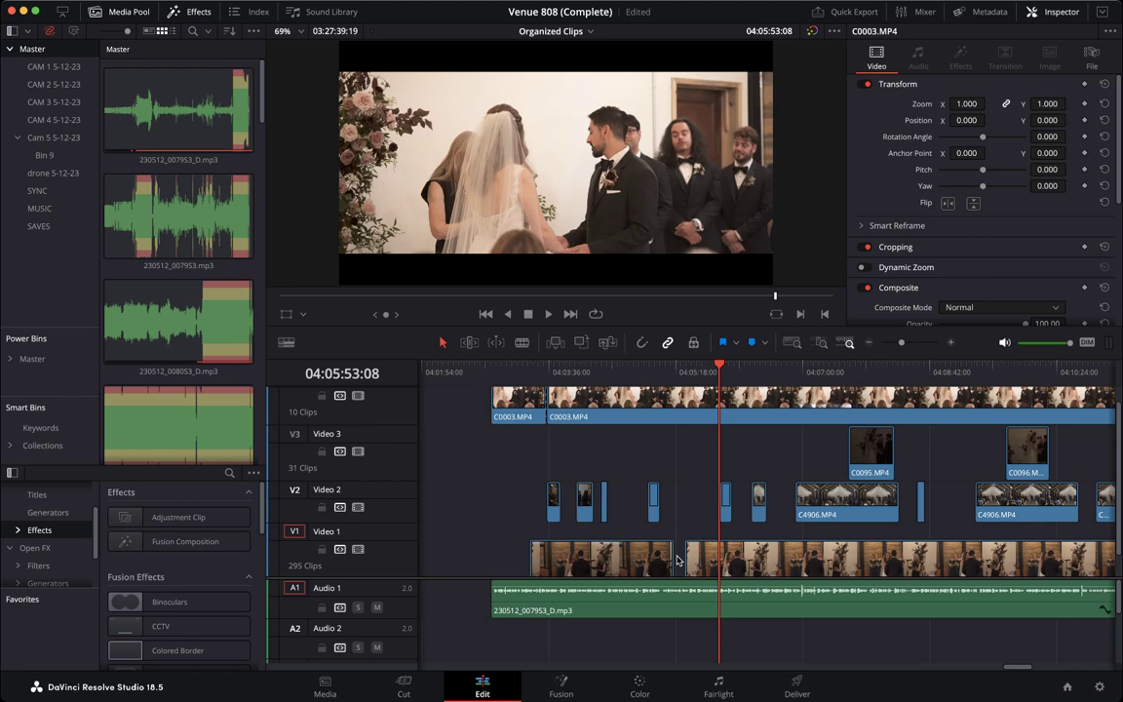
pyautogui.moveTo(647, 371); pyautogui.dragTo(673, 374)
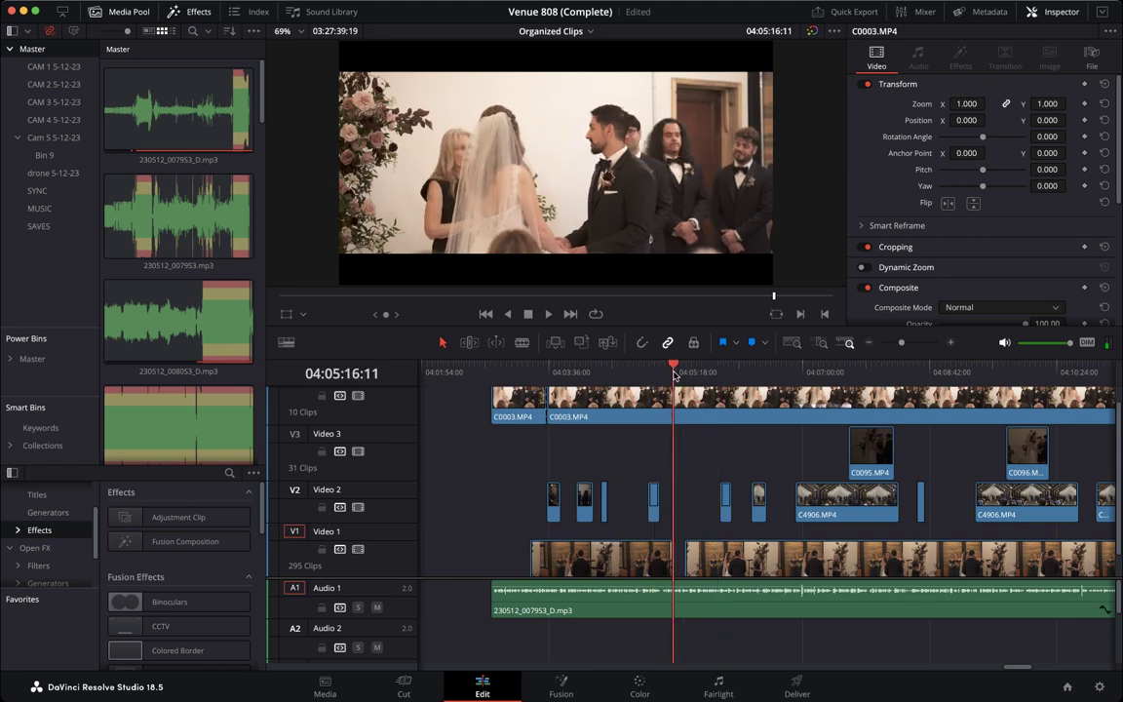
pyautogui.click(705, 399)
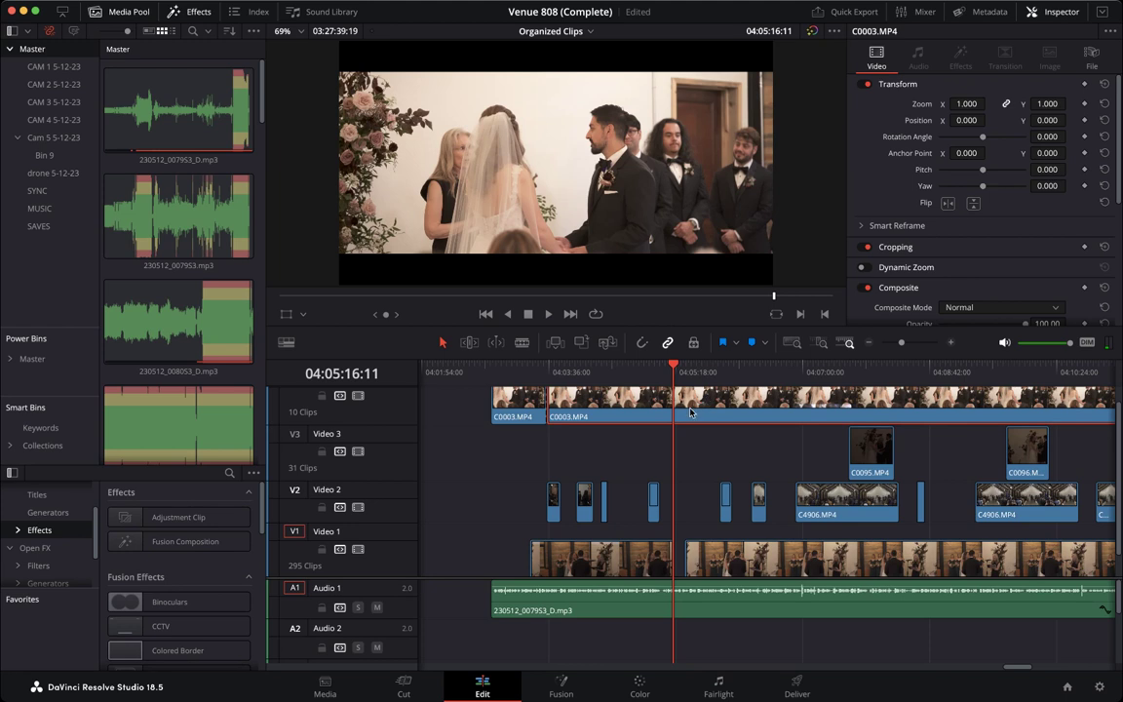
pyautogui.click(670, 369)
# Blade C0003.MP4 twice near 04:05 and trim back the start of the following piece.
pyautogui.scroll(-1, 670, 532)
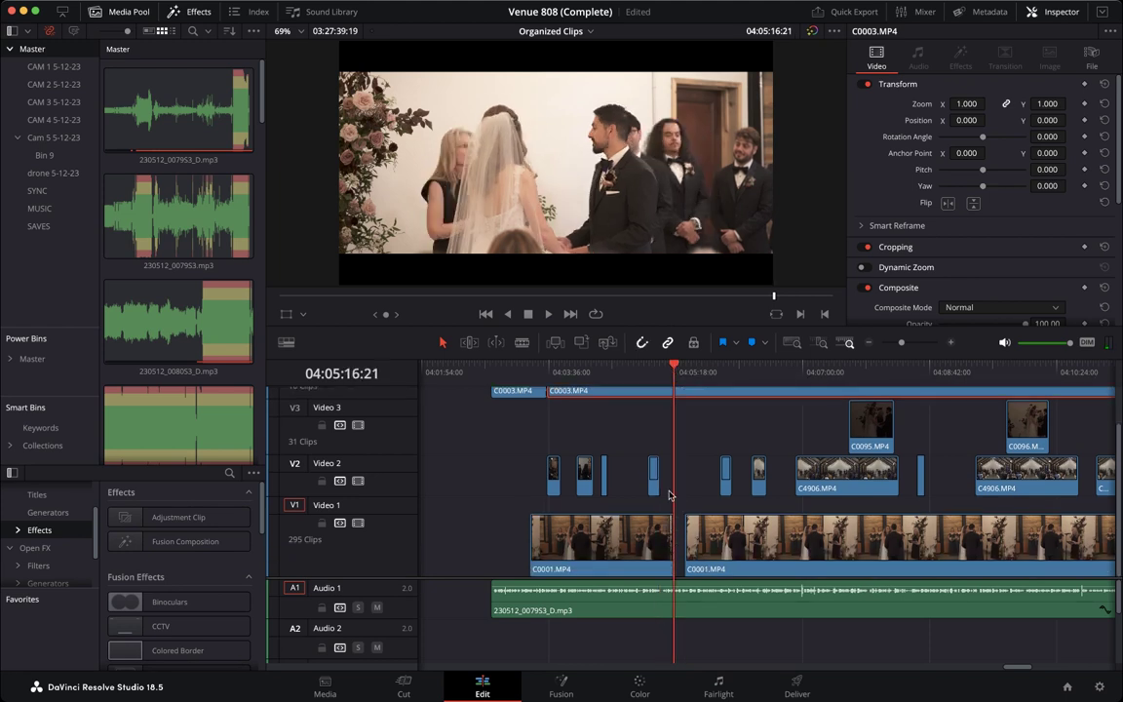
pyautogui.press('super+b')
pyautogui.press('Down')
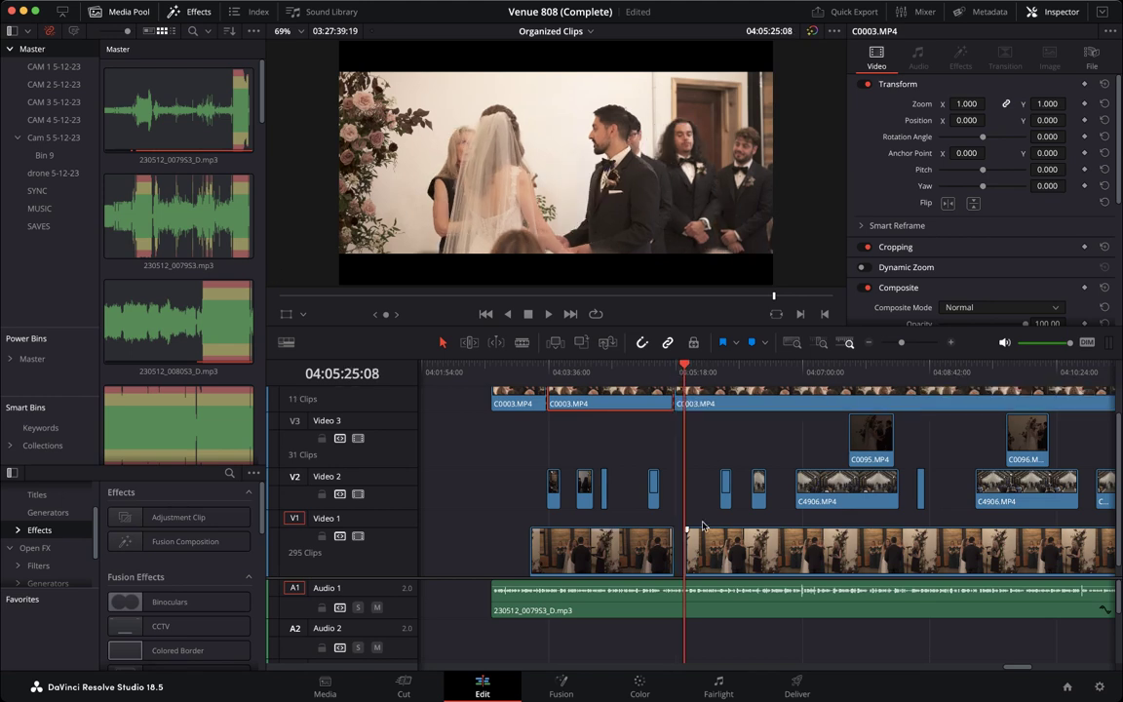
pyautogui.click(700, 407)
pyautogui.press('super+b')
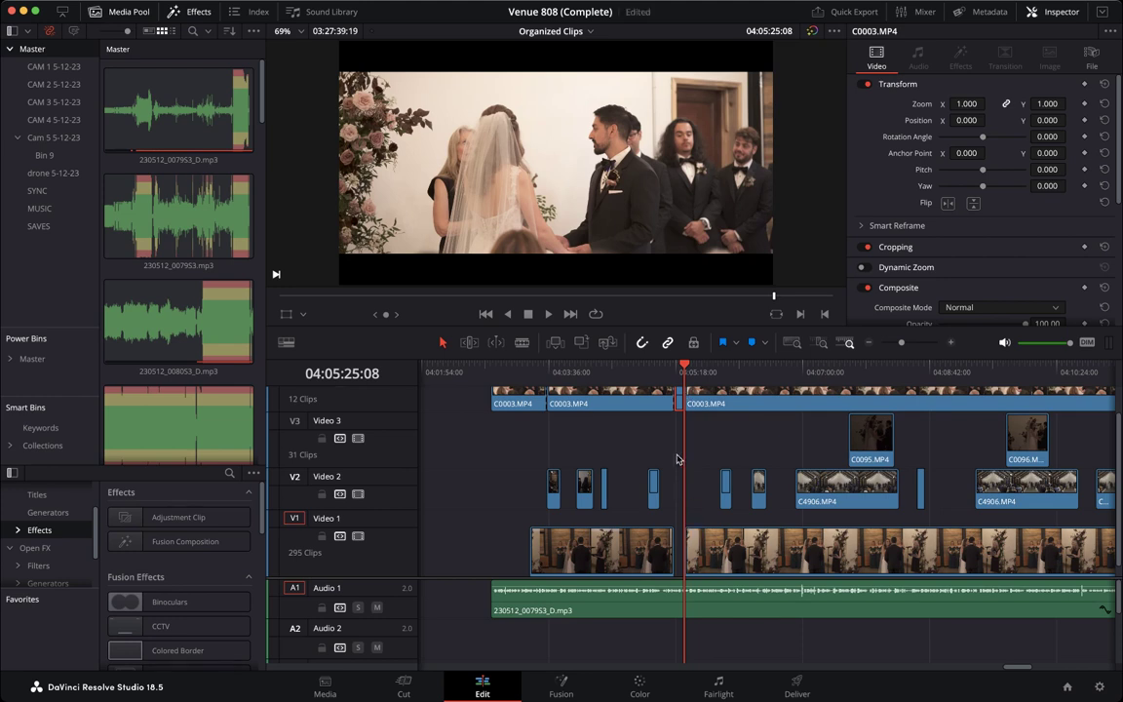
pyautogui.scroll(1, 673, 456)
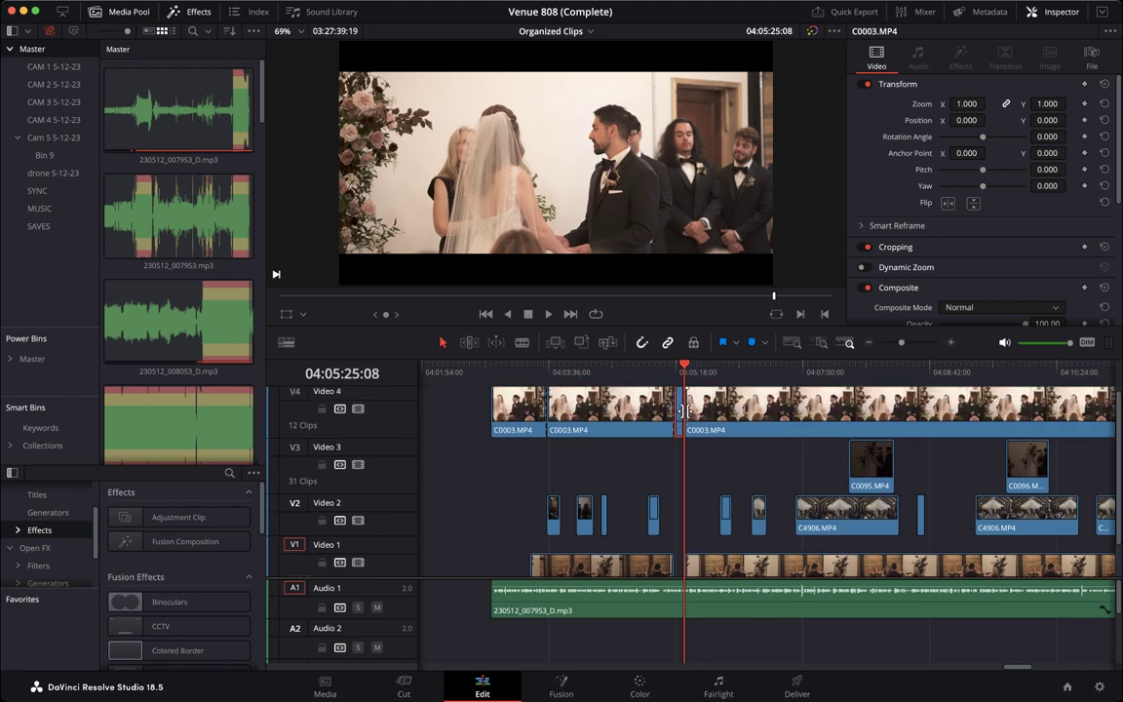
pyautogui.moveTo(688, 405); pyautogui.dragTo(700, 376)
pyautogui.click(680, 372)
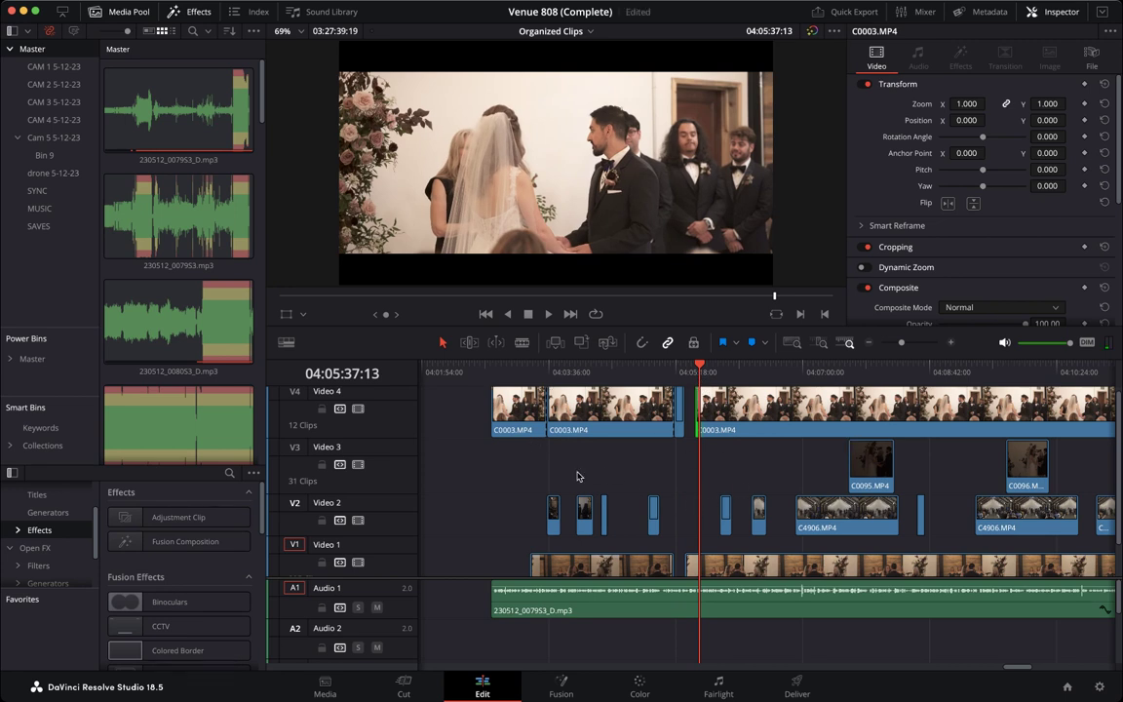
# Move the playhead back to around 04:03:00 and scrub forward to 04:03:16.
pyautogui.moveTo(499, 375); pyautogui.dragTo(505, 376)
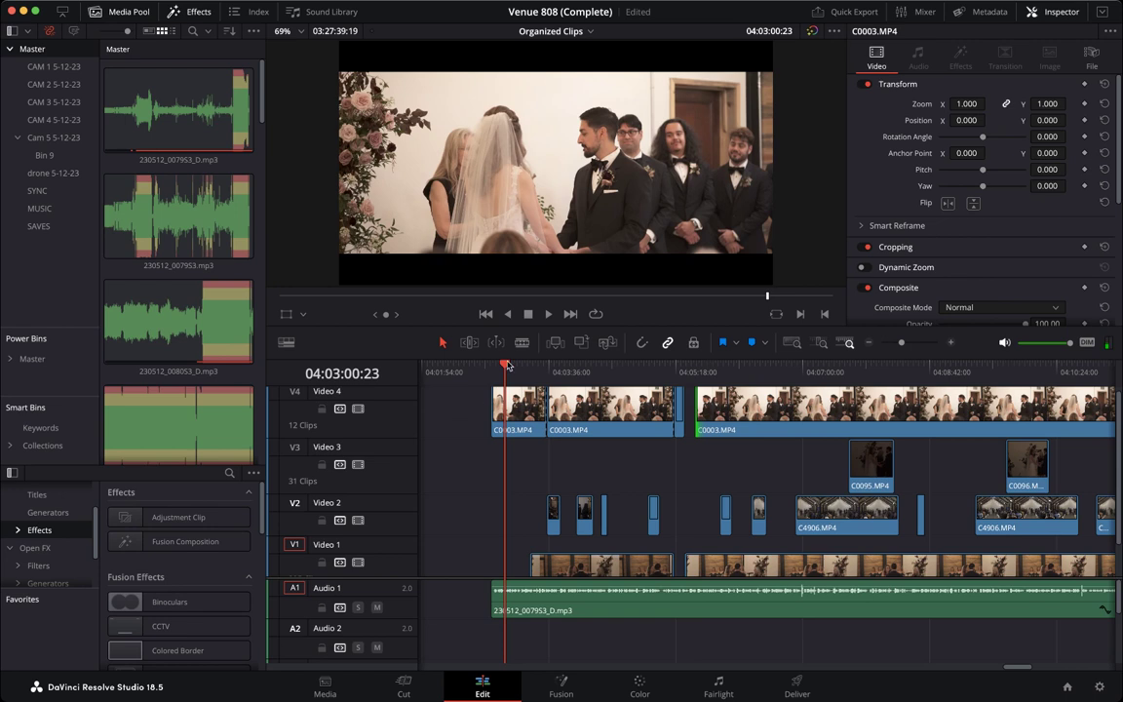
pyautogui.scroll(-1, 535, 446)
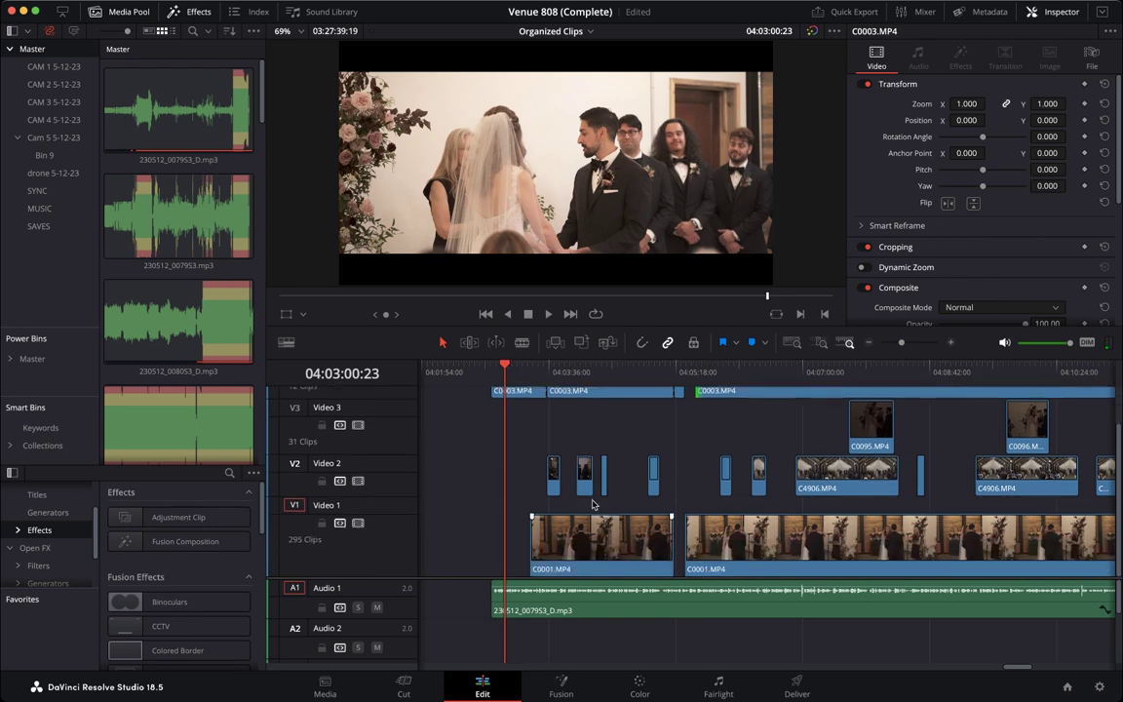
pyautogui.scroll(1, 549, 444)
pyautogui.moveTo(506, 372); pyautogui.dragTo(516, 371)
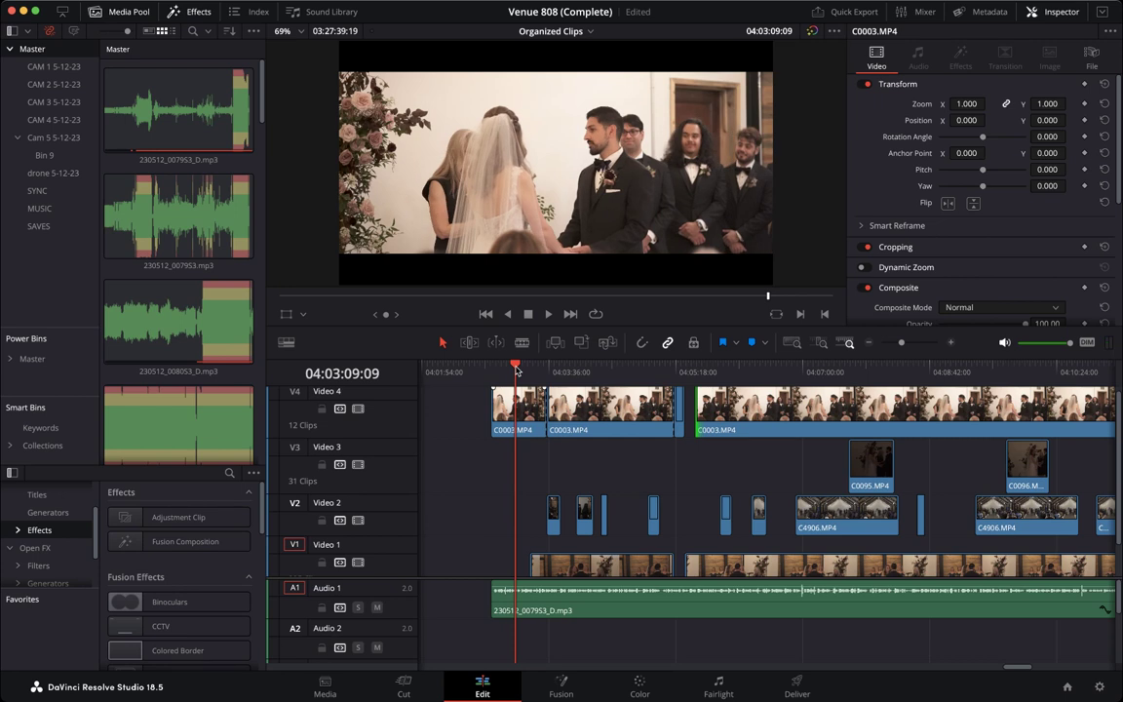
pyautogui.scroll(-1, 573, 456)
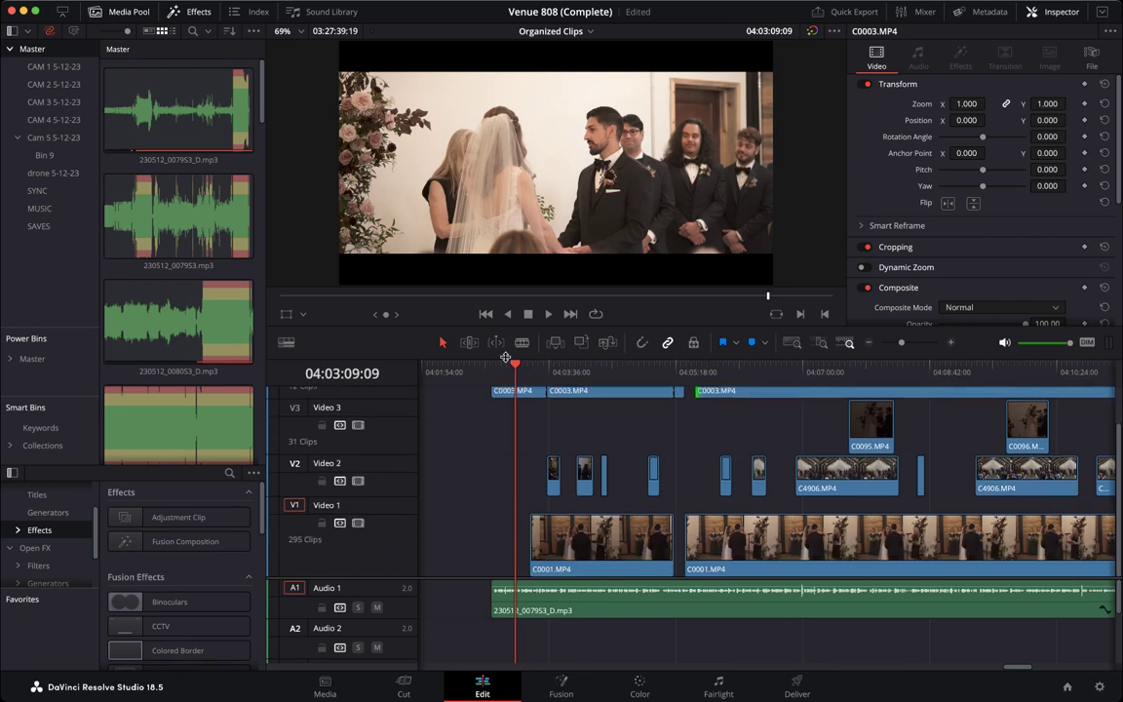
pyautogui.moveTo(516, 368); pyautogui.dragTo(524, 370)
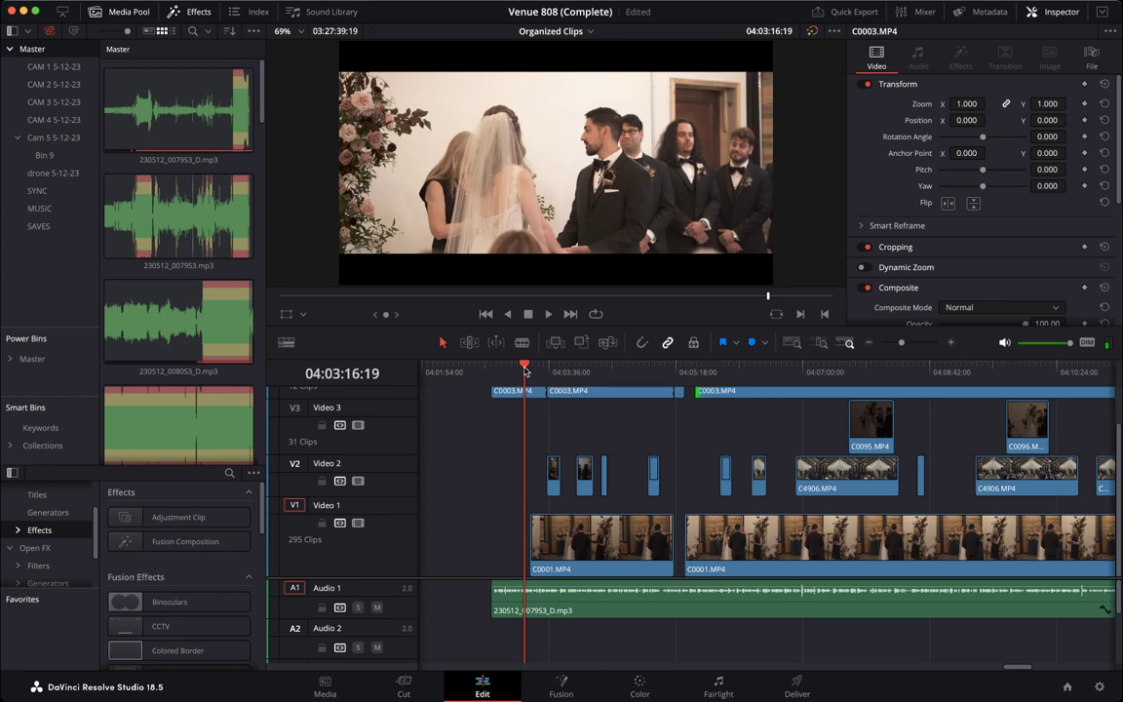